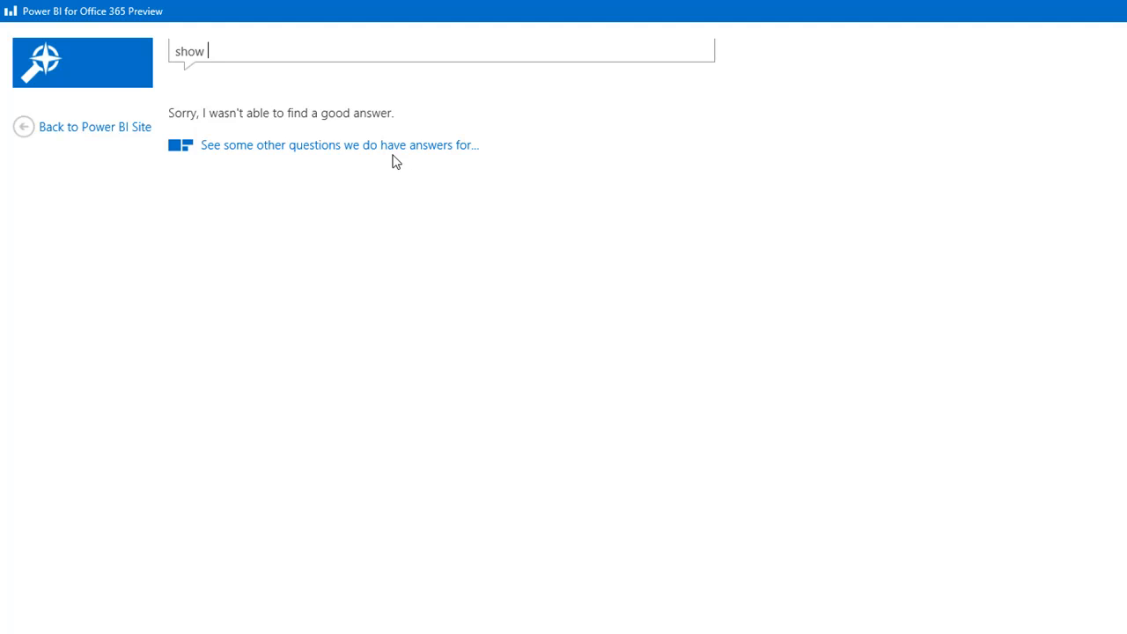
Step: Ask Q&A 'show stock growth, dividend, close by gics sector' to get StockGrowth cards and a sector chart
type("s")
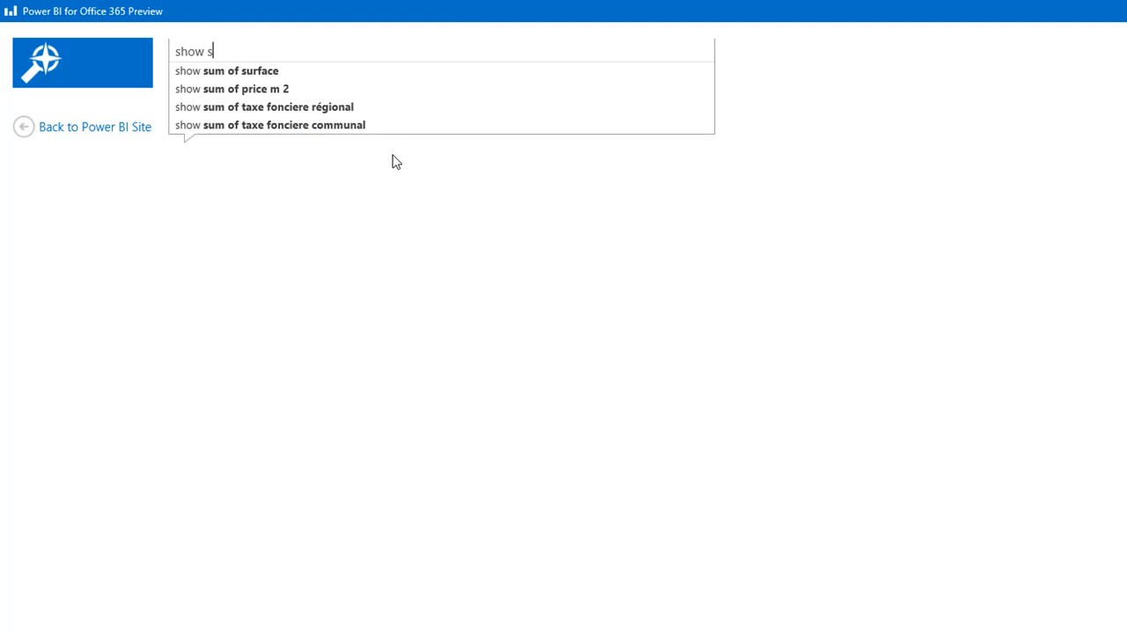
type("tock ")
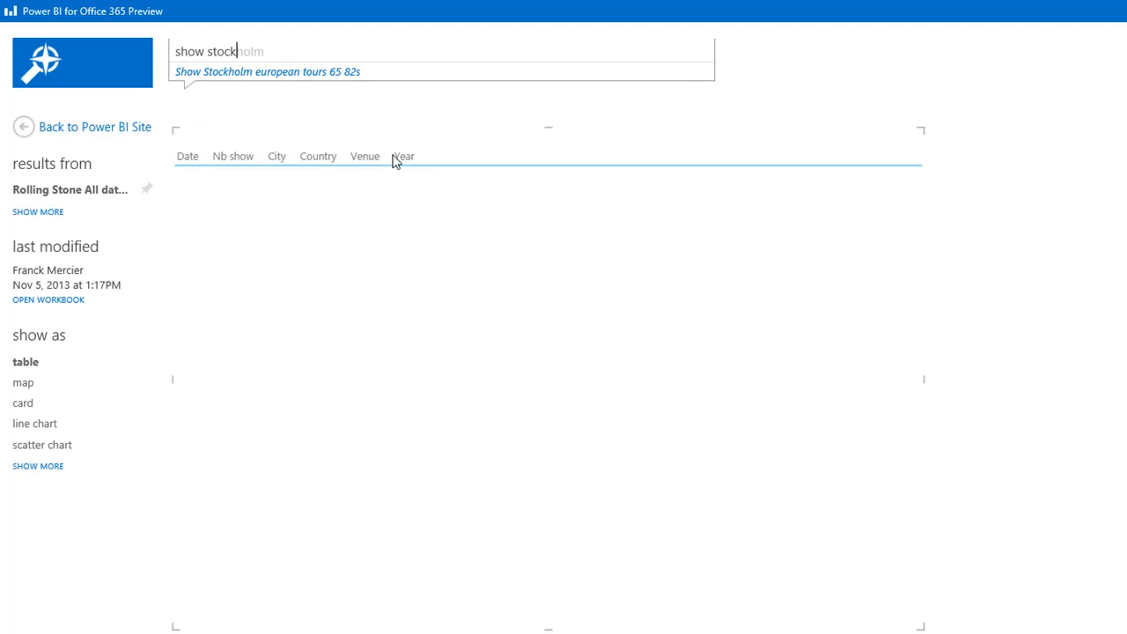
type("growth")
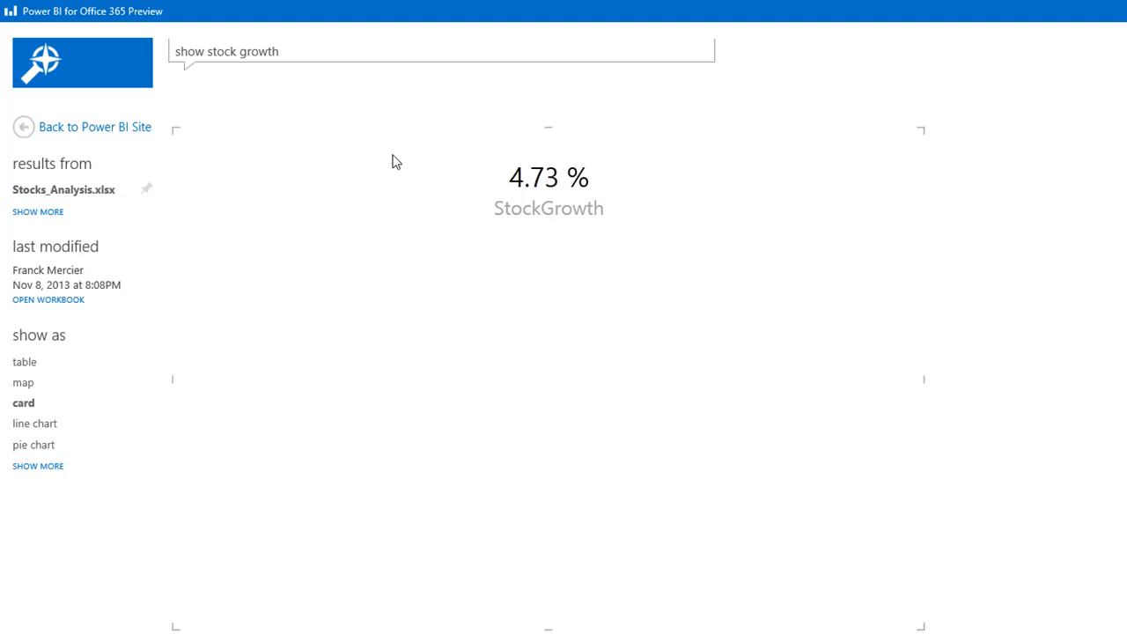
type(", ")
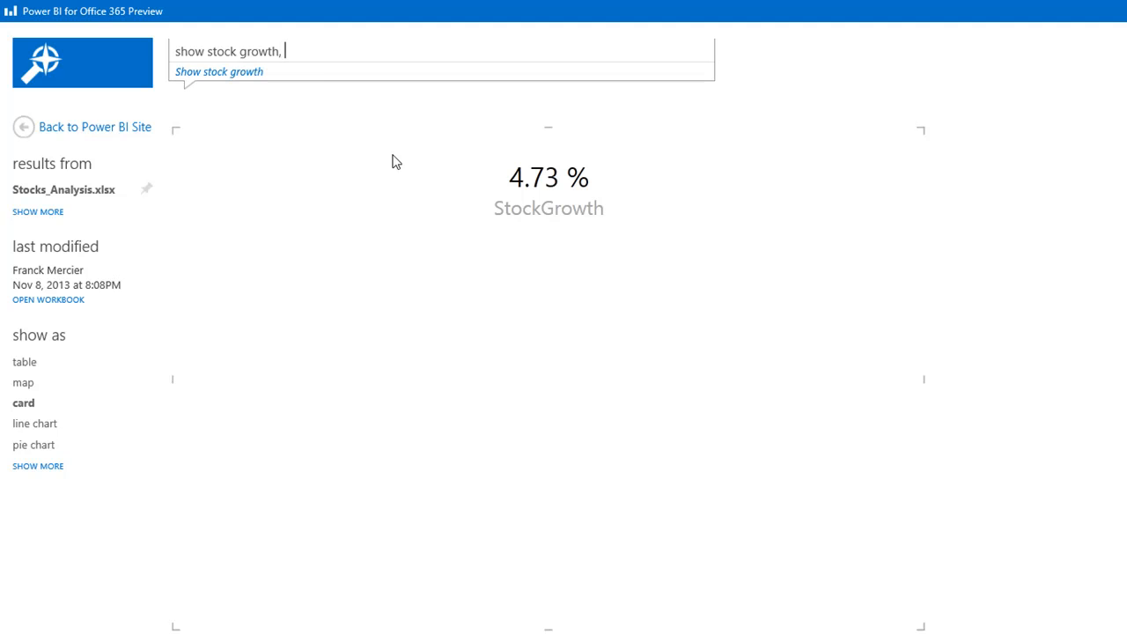
type("dividend")
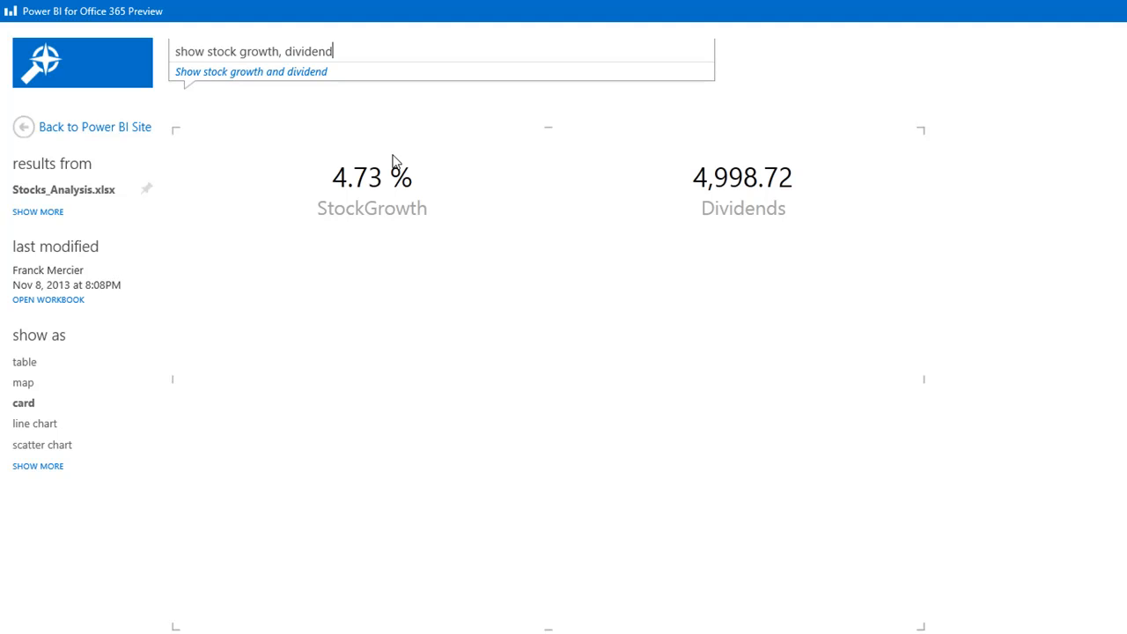
type(", close by gic")
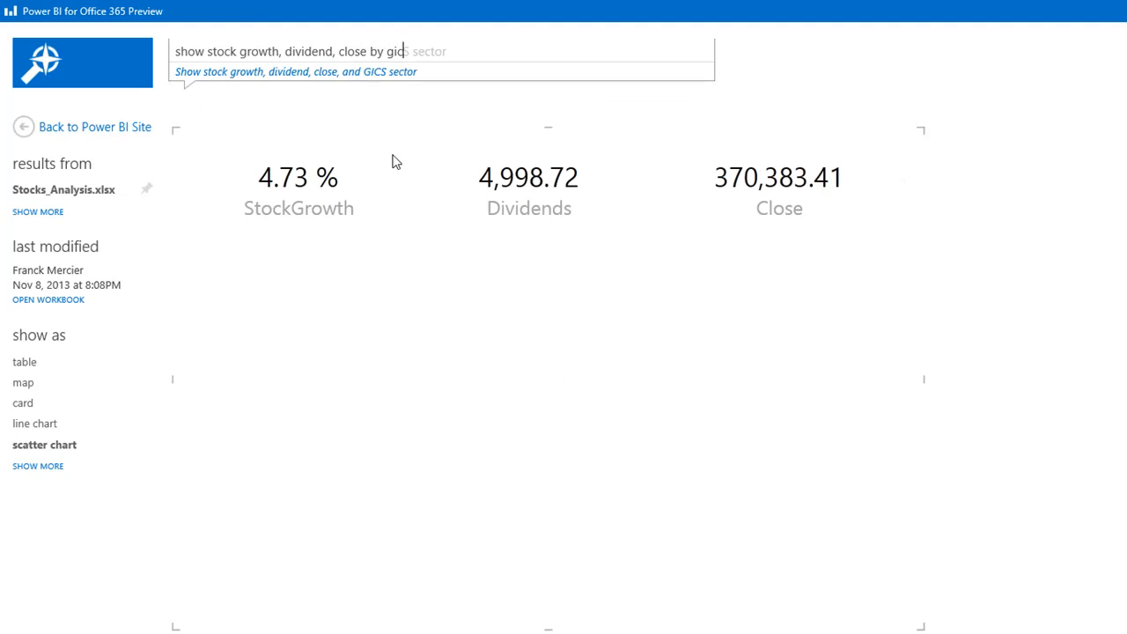
type("s sector")
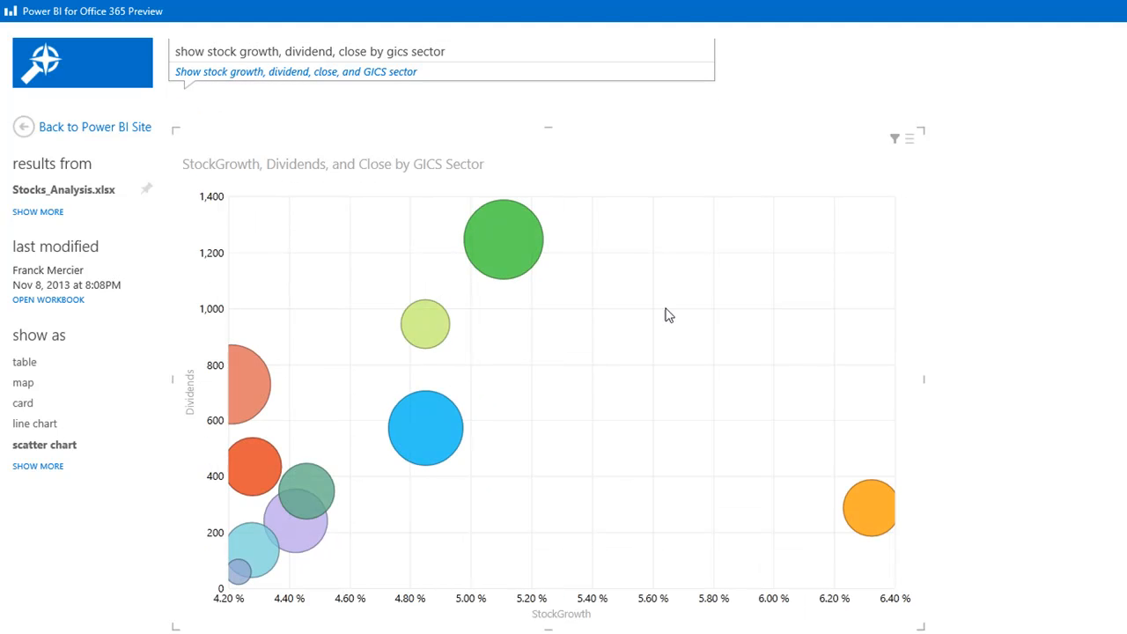
Step: Extend the question with ', full date' to add a Full Date play axis
mouse_move(514, 255)
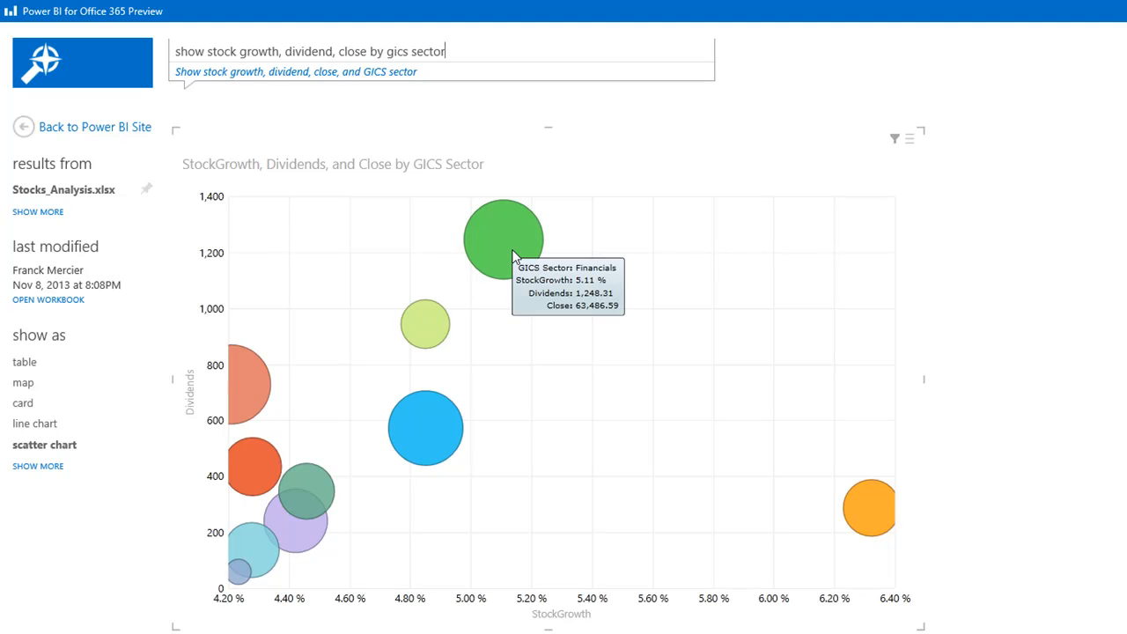
type(",")
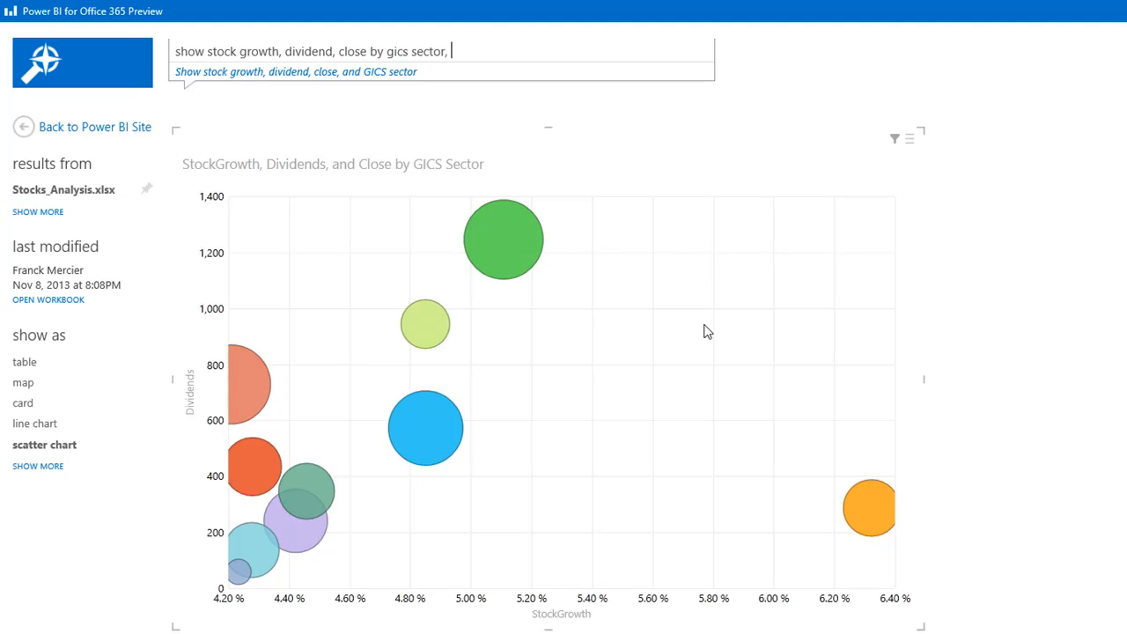
type(" fu")
key("BackSpace")
type("full date")
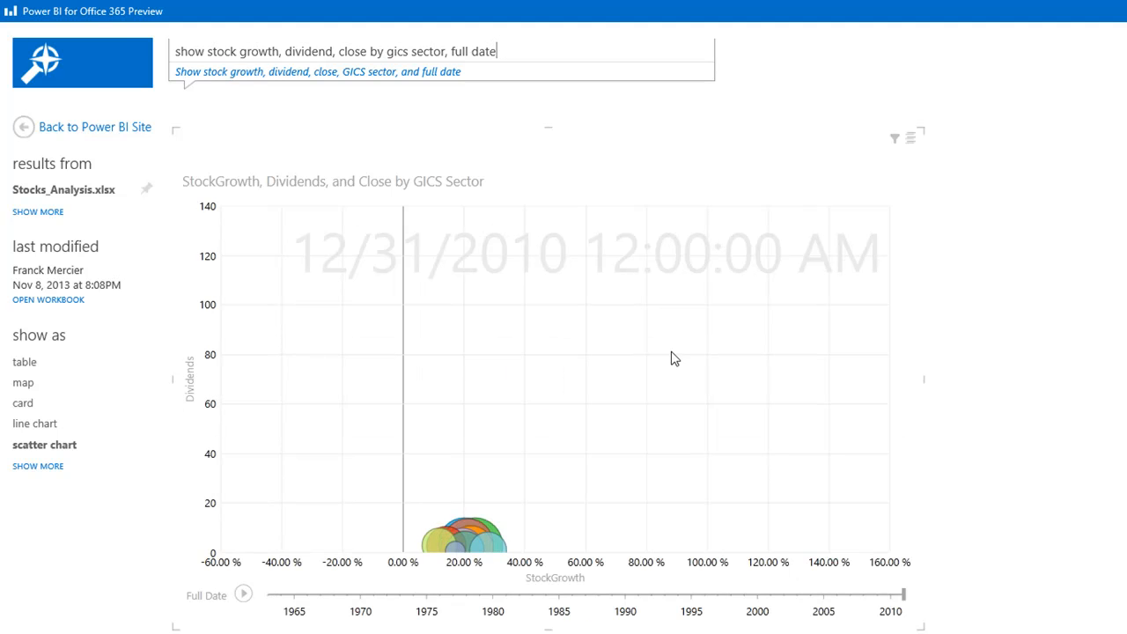
Step: Play the Full Date animation of the scatter chart, then pause it back at 12/31/2000
left_click(244, 596)
left_click_drag(901, 595, 853, 600)
mouse_move(446, 306)
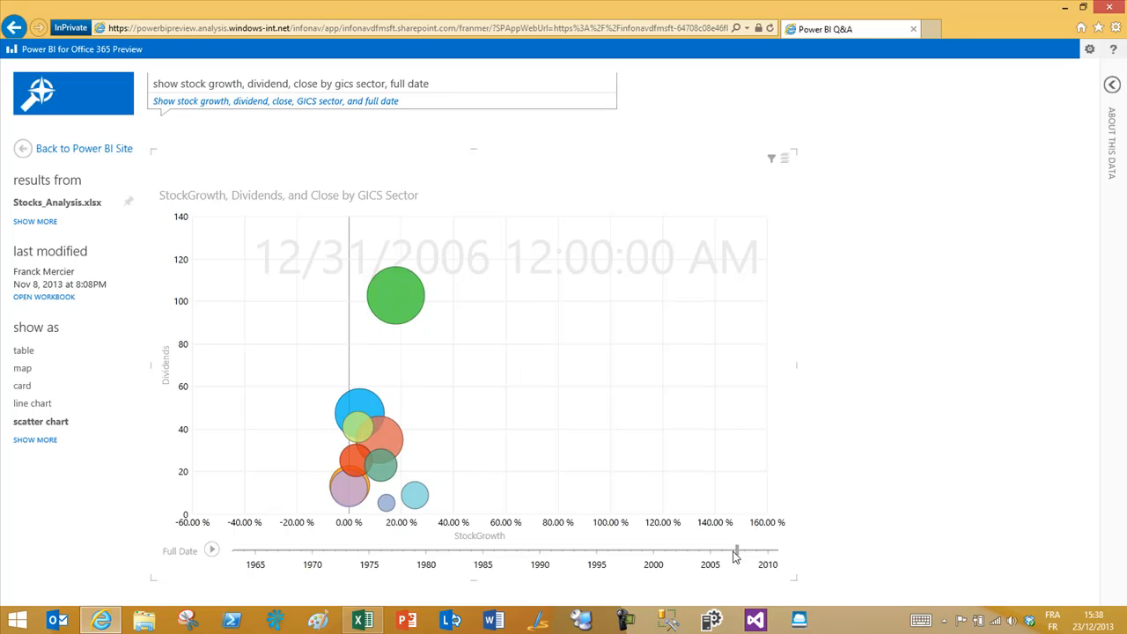
left_click_drag(738, 552, 662, 553)
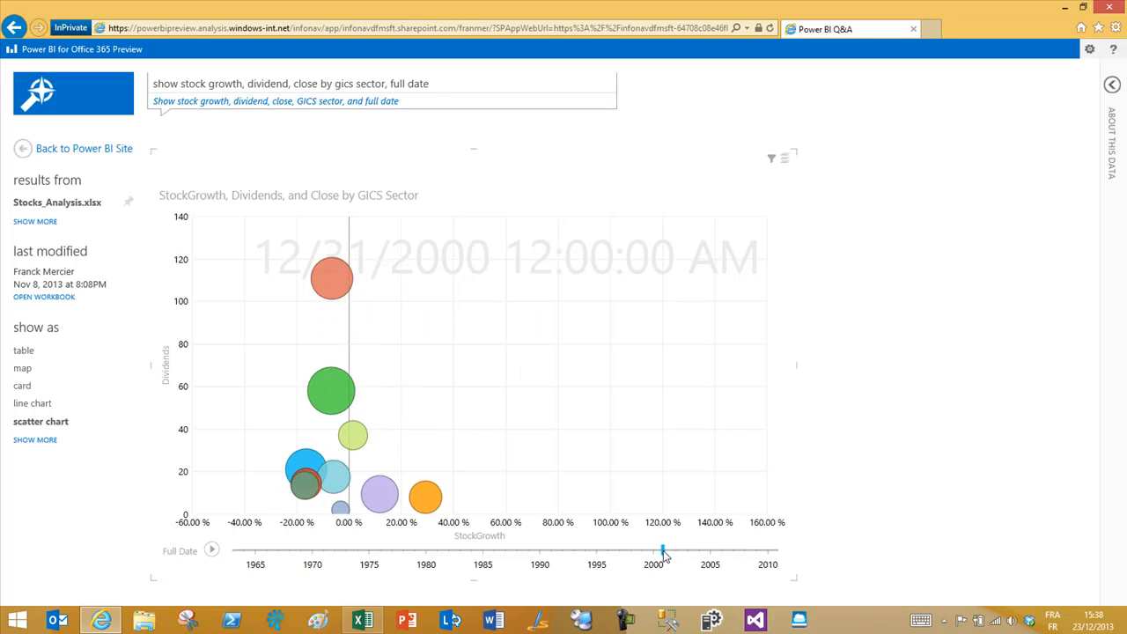
mouse_move(339, 284)
left_click_drag(430, 84, 151, 84)
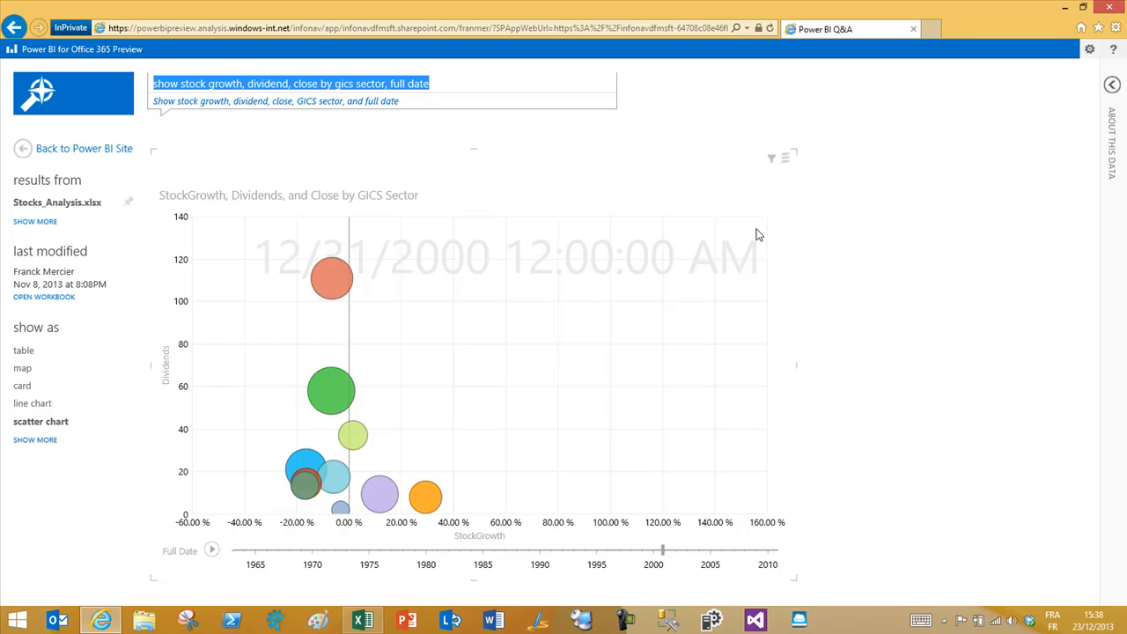
Step: Replace the question with 'show nb show as map' and pan the Nb show by Country map
key("BackSpace")
type("show n")
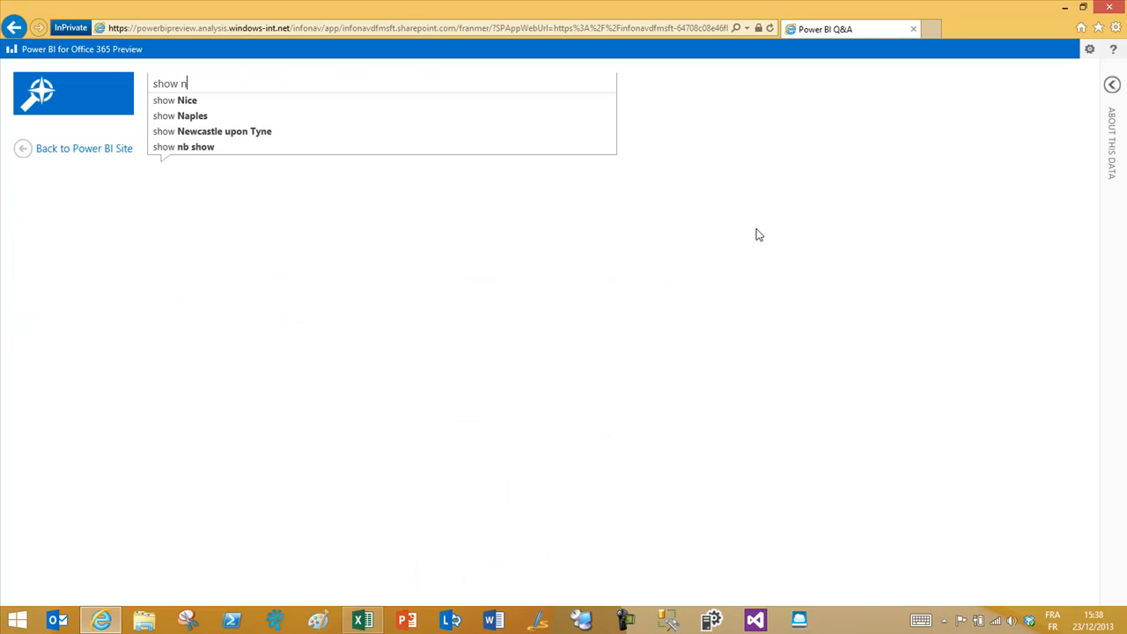
type("b show")
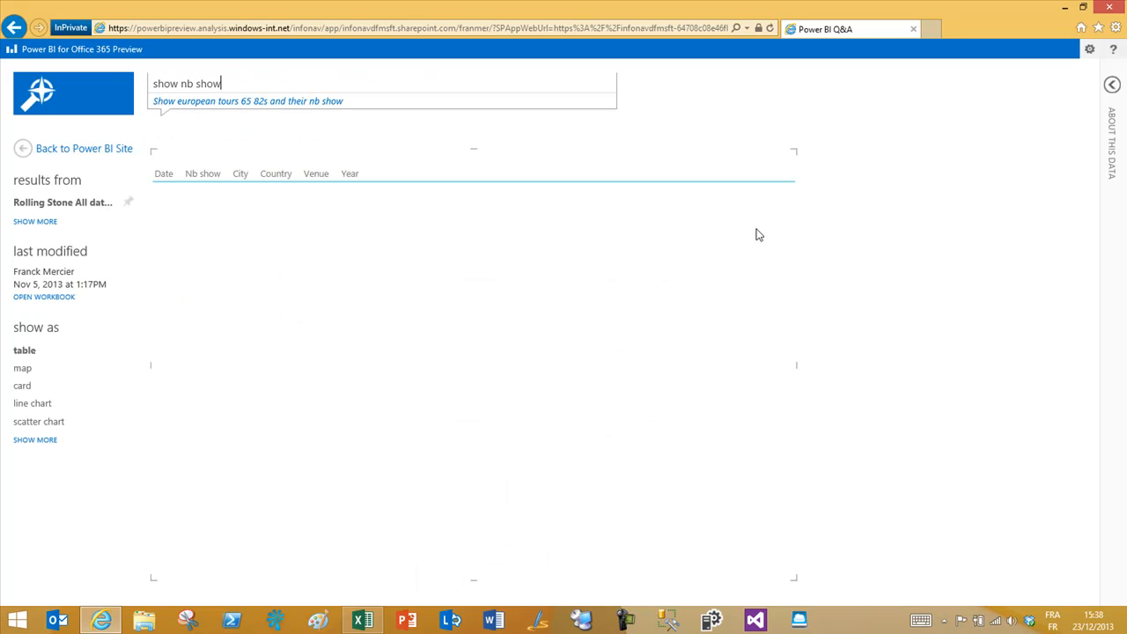
type(" a")
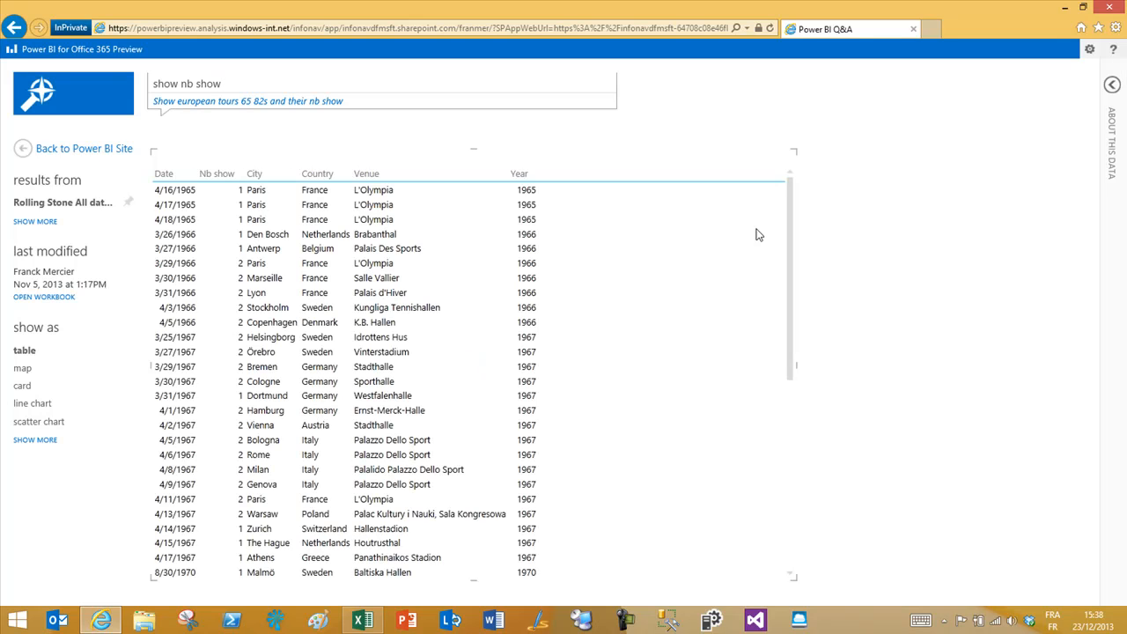
type("s map")
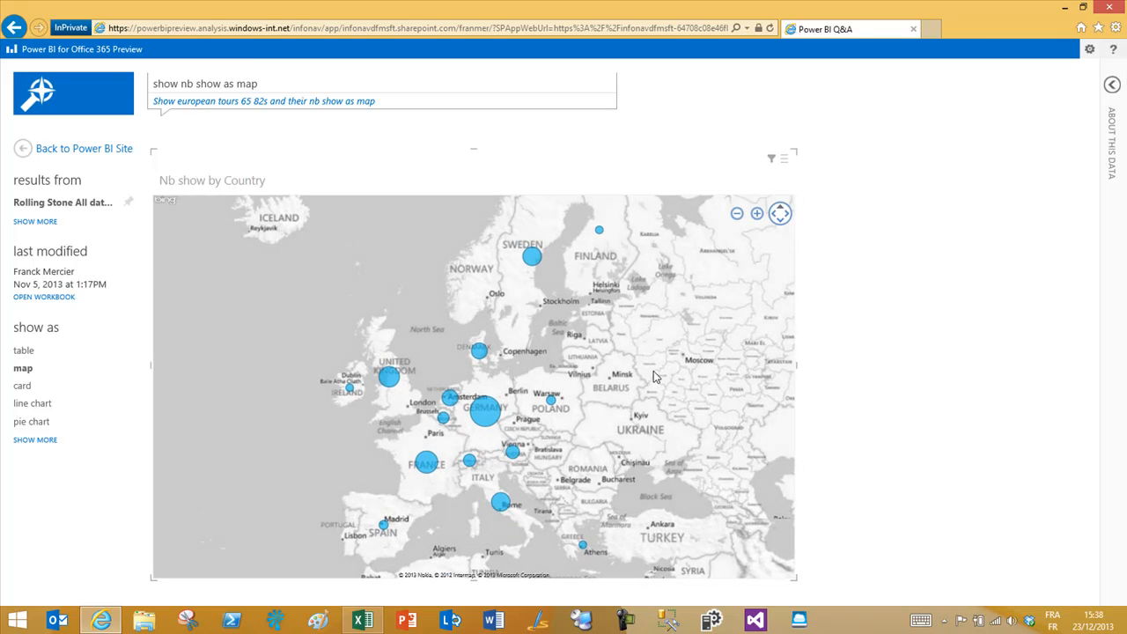
left_click_drag(657, 374, 645, 342)
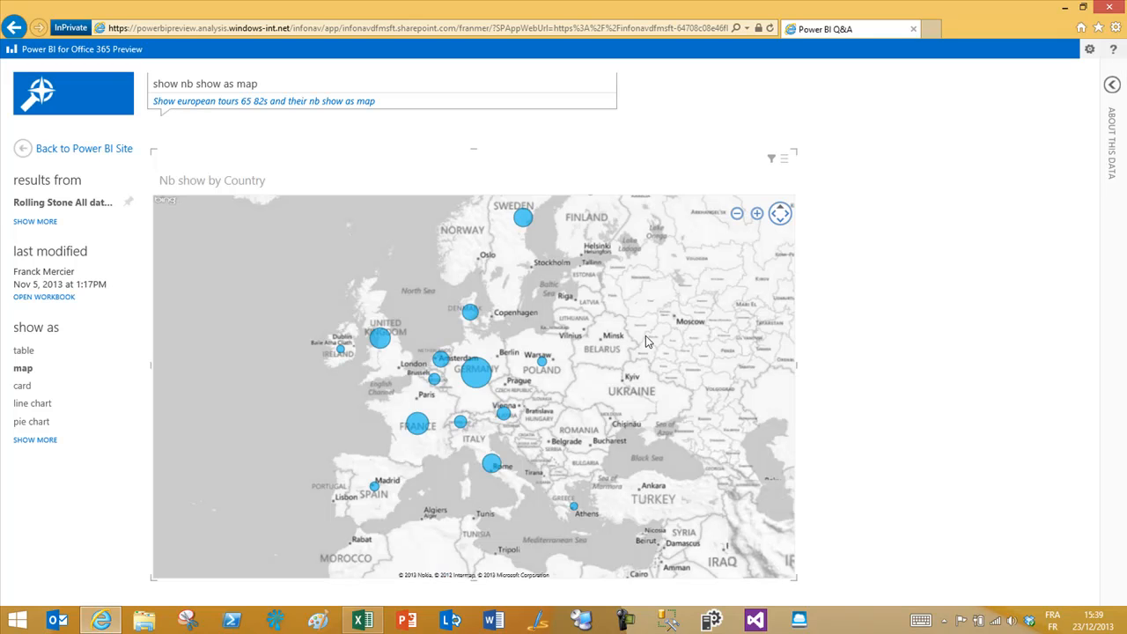
Step: Close the Q&A browser and filter the Excel pivot table's GICS Sector slicer to Health Care
left_click(1108, 7)
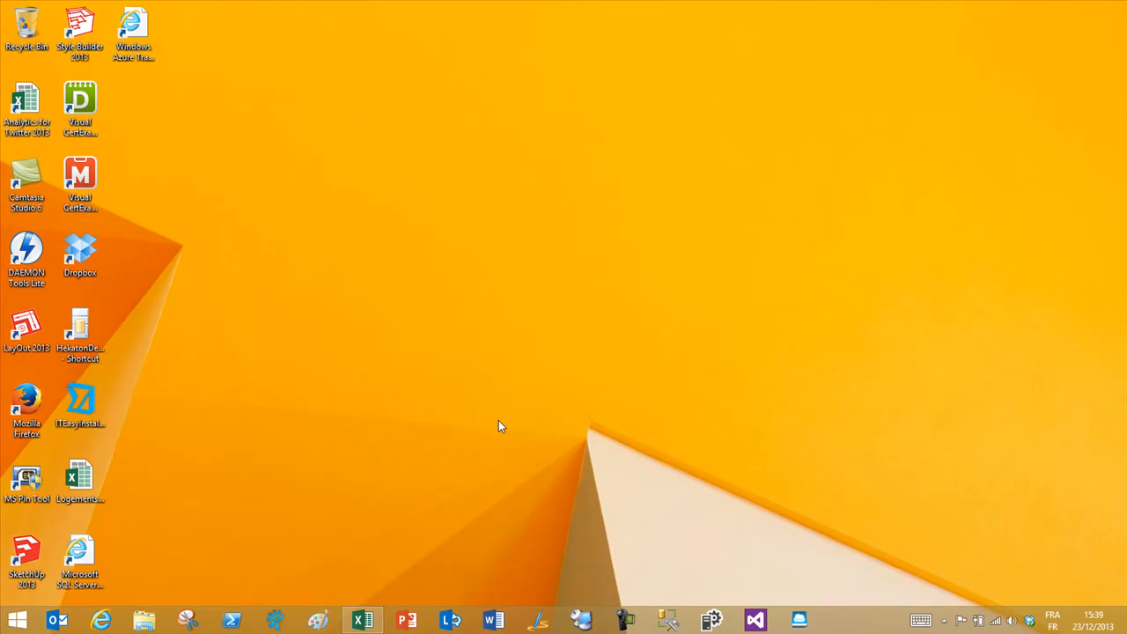
left_click(362, 621)
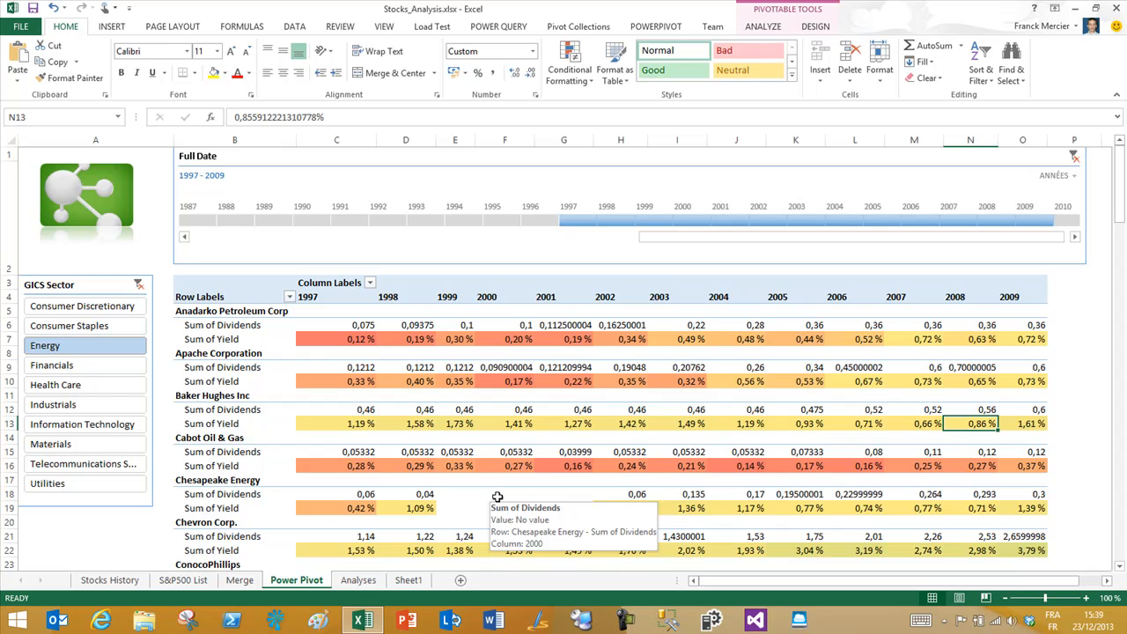
left_click(97, 372)
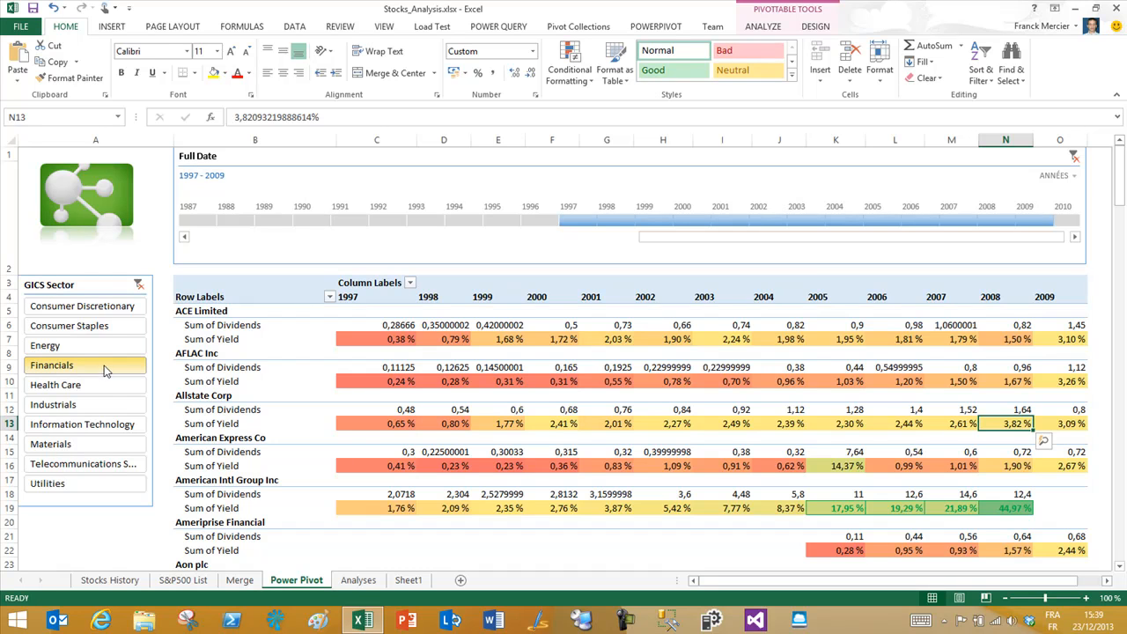
left_click(102, 385)
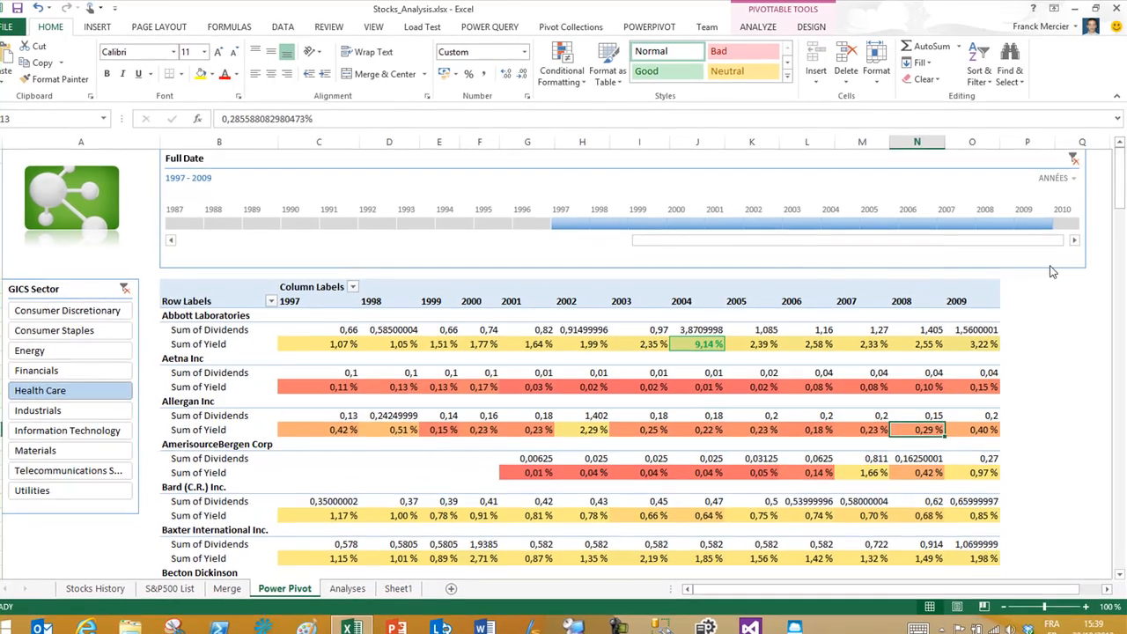
Step: Set the Full Date timeline to 2005–2008 and show the Analyses sheet's Power View report
mouse_move(1121, 195)
left_mouse_down()
mouse_move(1120, 245)
mouse_move(1120, 192)
left_mouse_up()
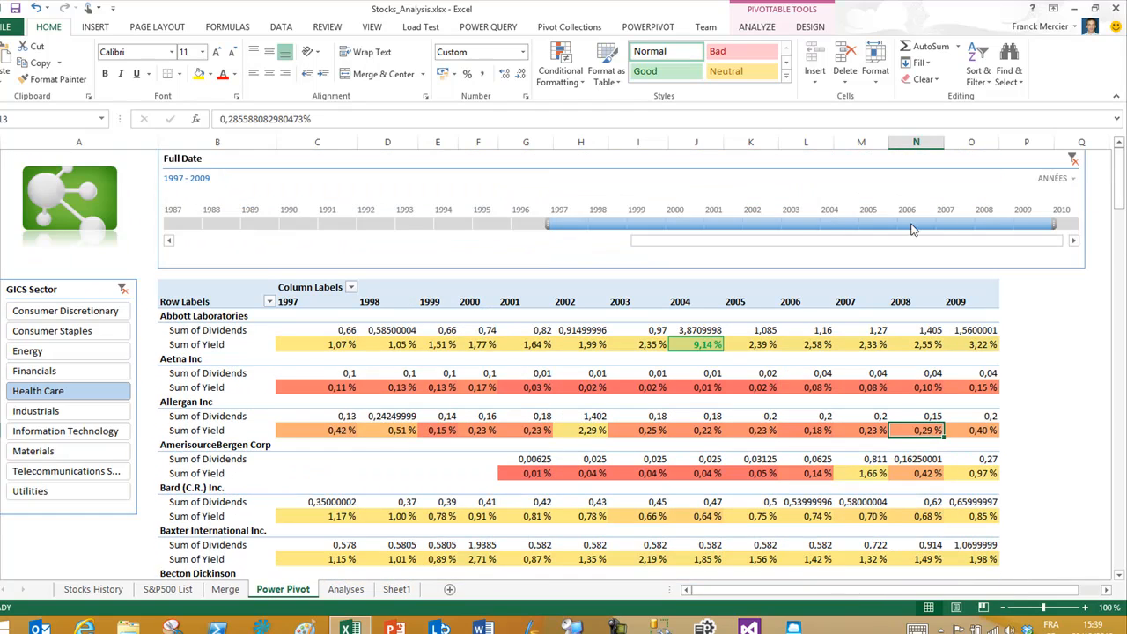
left_click(878, 225)
left_click_drag(898, 224, 1012, 225)
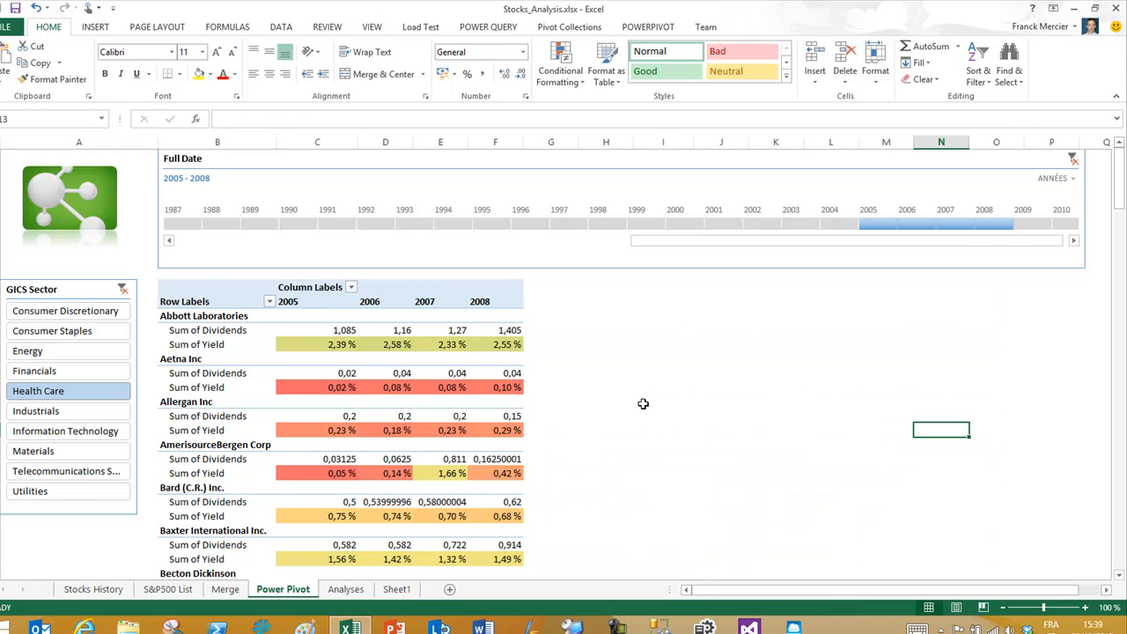
scroll(643, 404, "down", 5)
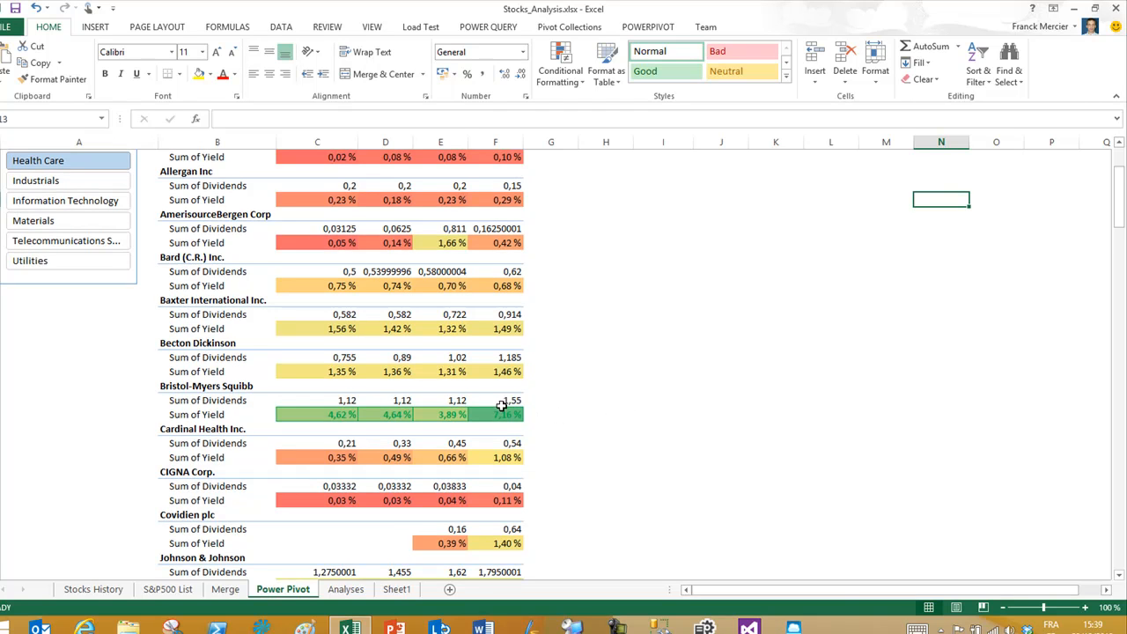
scroll(511, 402, "up", 2)
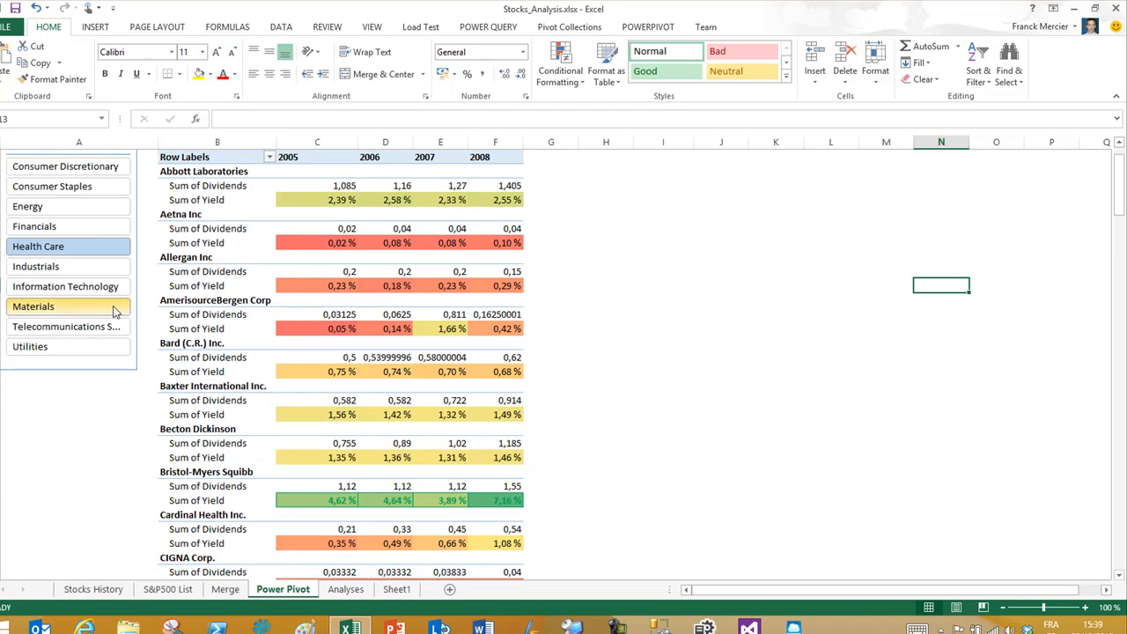
scroll(364, 353, "up", 3)
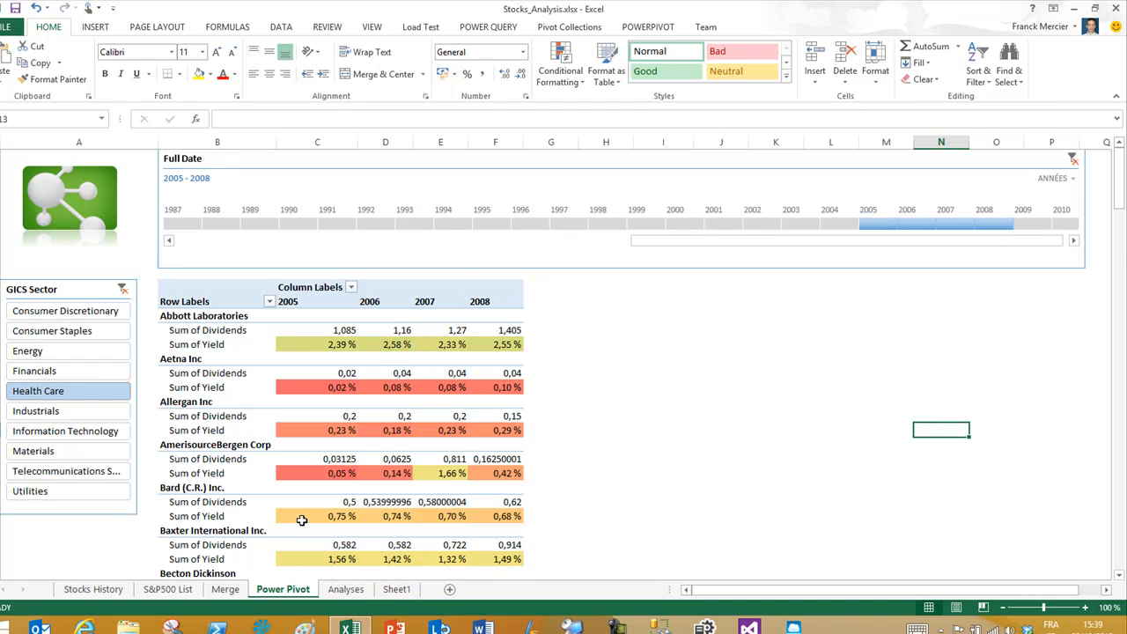
scroll(304, 519, "down", 3)
left_click(346, 589)
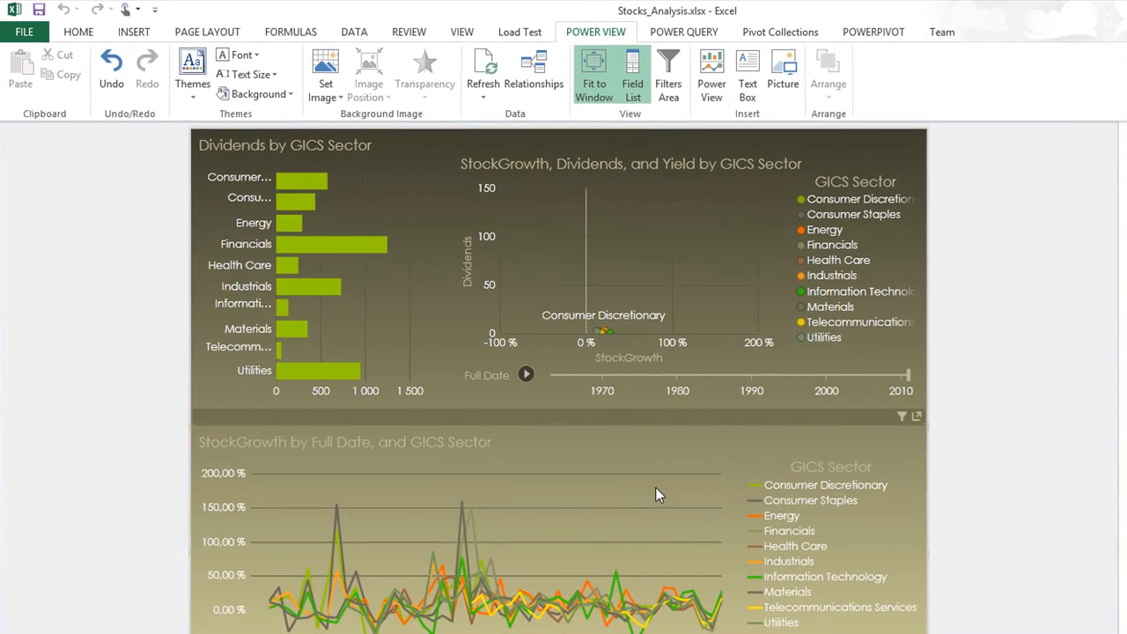
Step: Open the PowerPivot window via Manage on the POWERPIVOT ribbon
left_click(875, 35)
left_click(28, 72)
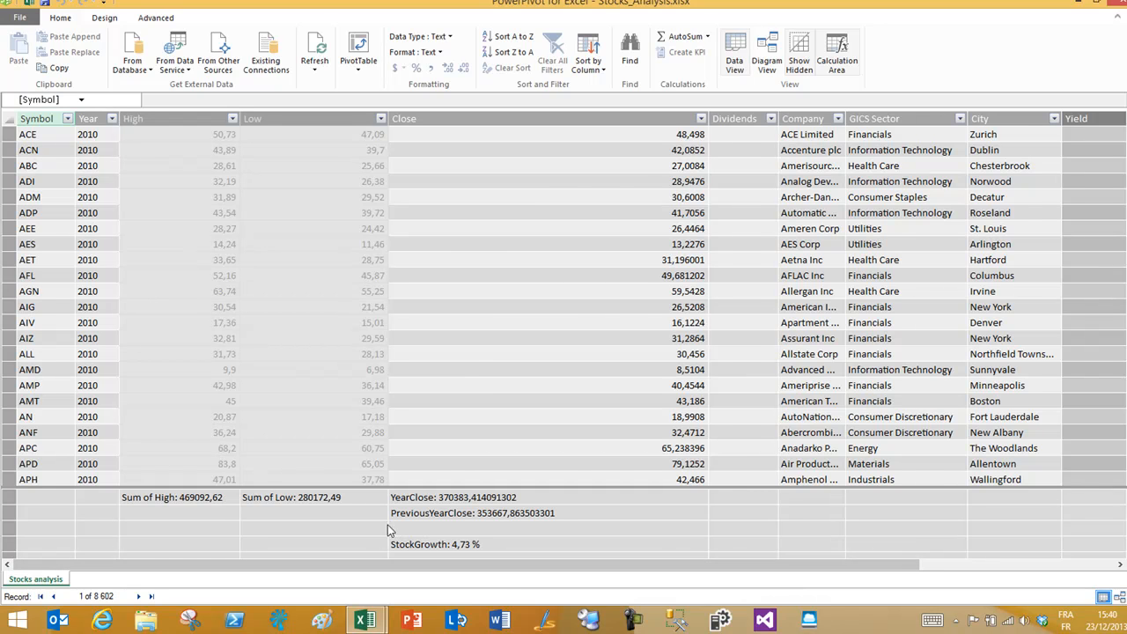
Step: Inspect the YearClose, PreviousYearClose and StockGrowth measure formulas
left_click(430, 500)
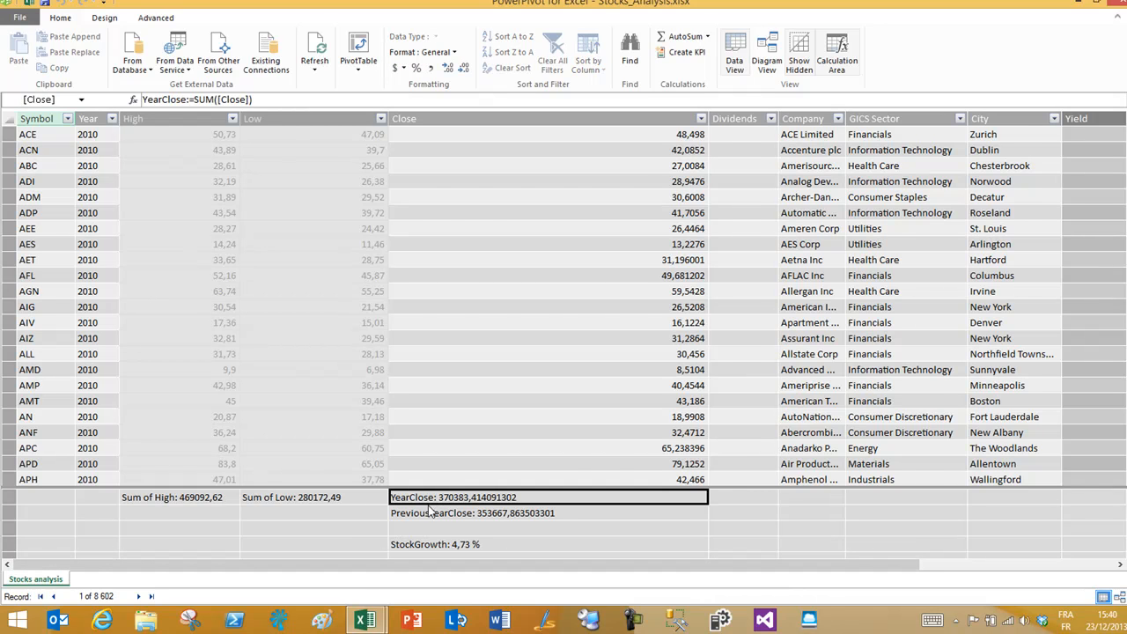
left_click(429, 516)
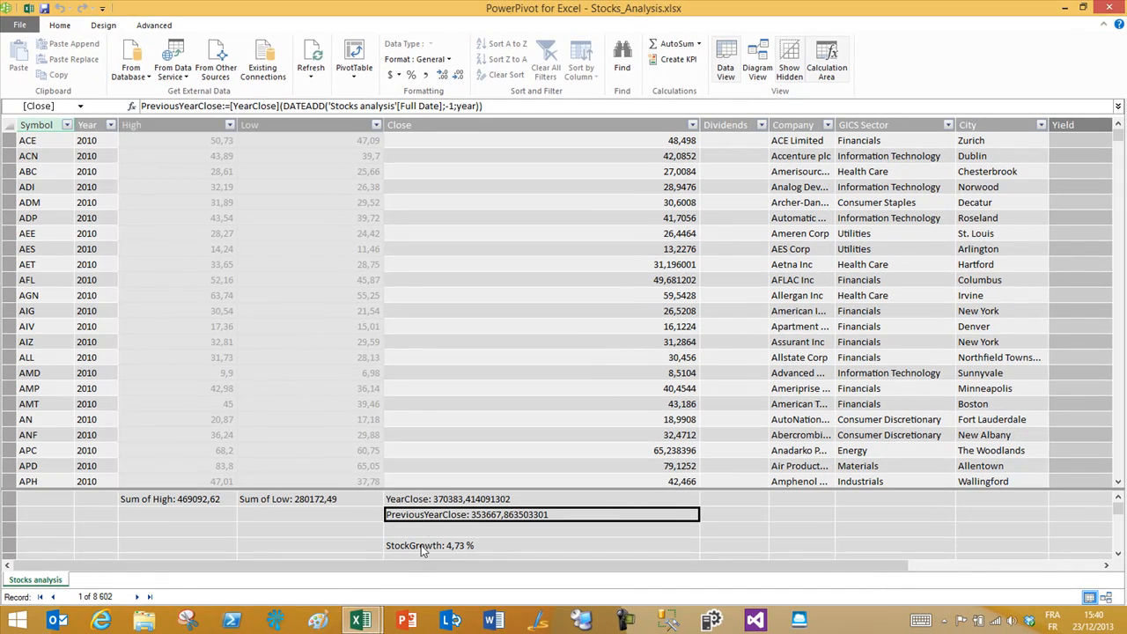
left_click(423, 546)
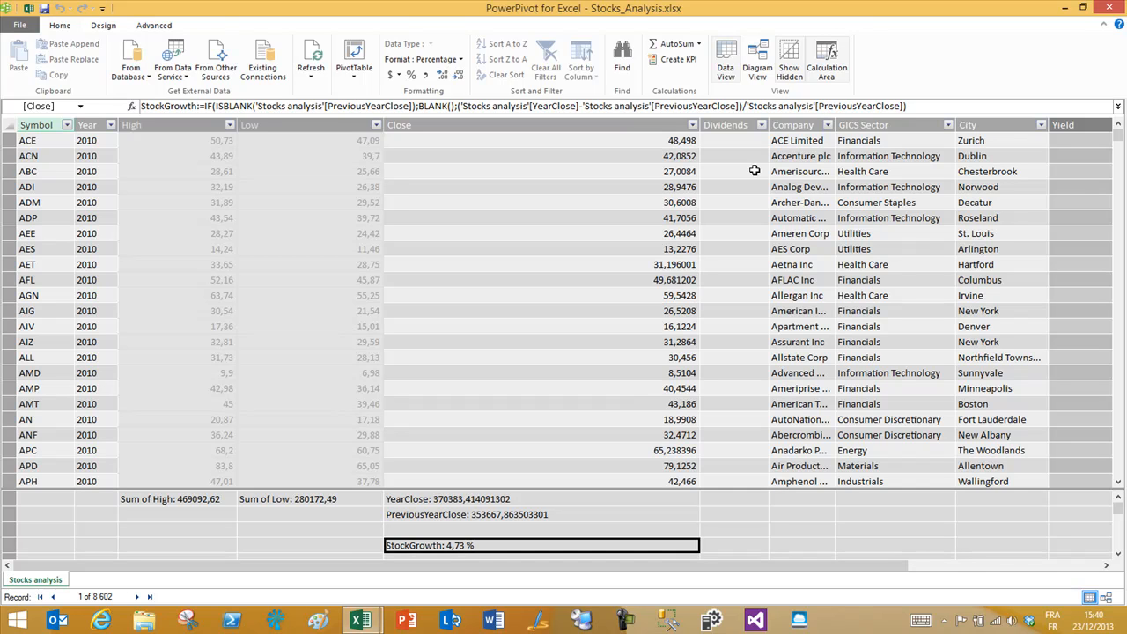
Step: Close PowerPivot and Excel, discarding changes to the workbook
left_click(1107, 7)
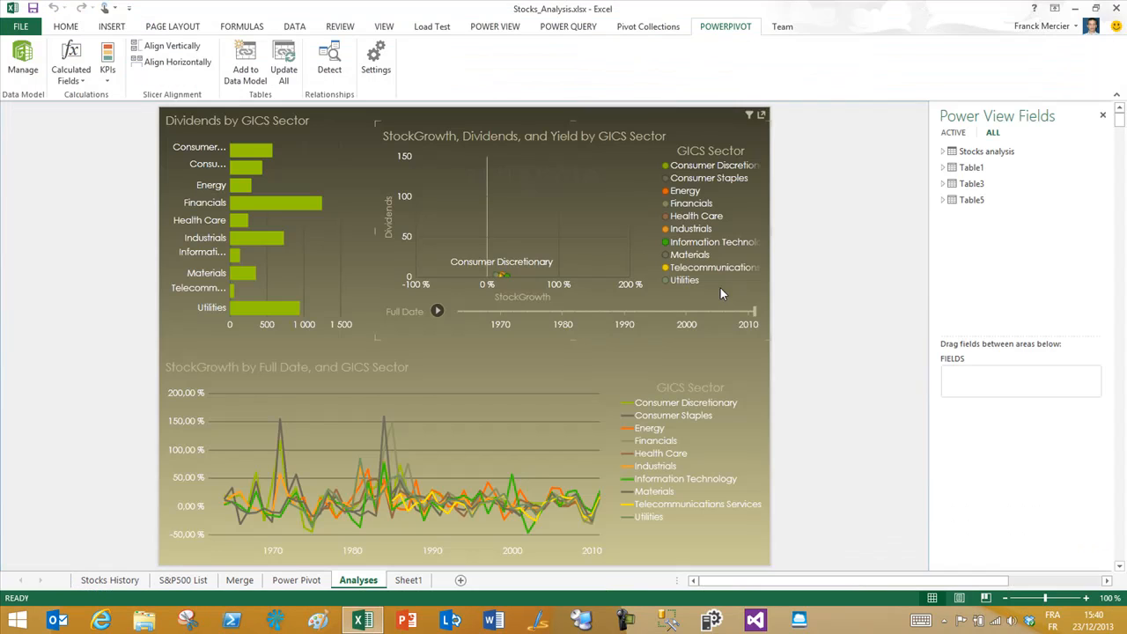
left_click(1115, 8)
left_click(563, 325)
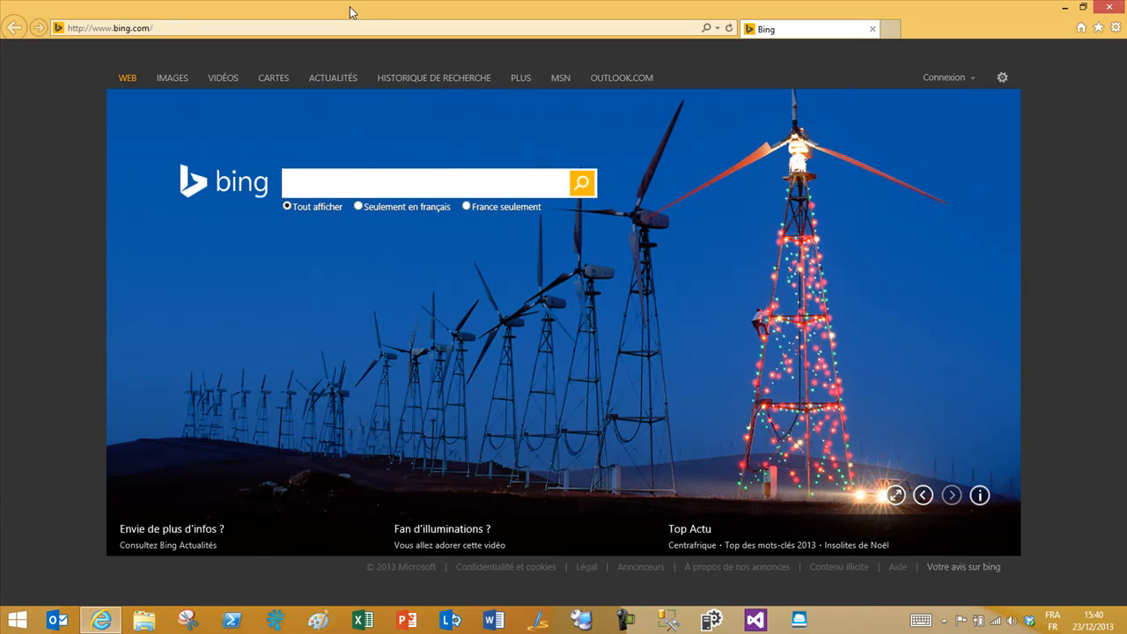
Step: Go to the SharePoint team site address in Internet Explorer
left_click(354, 28)
type("ht")
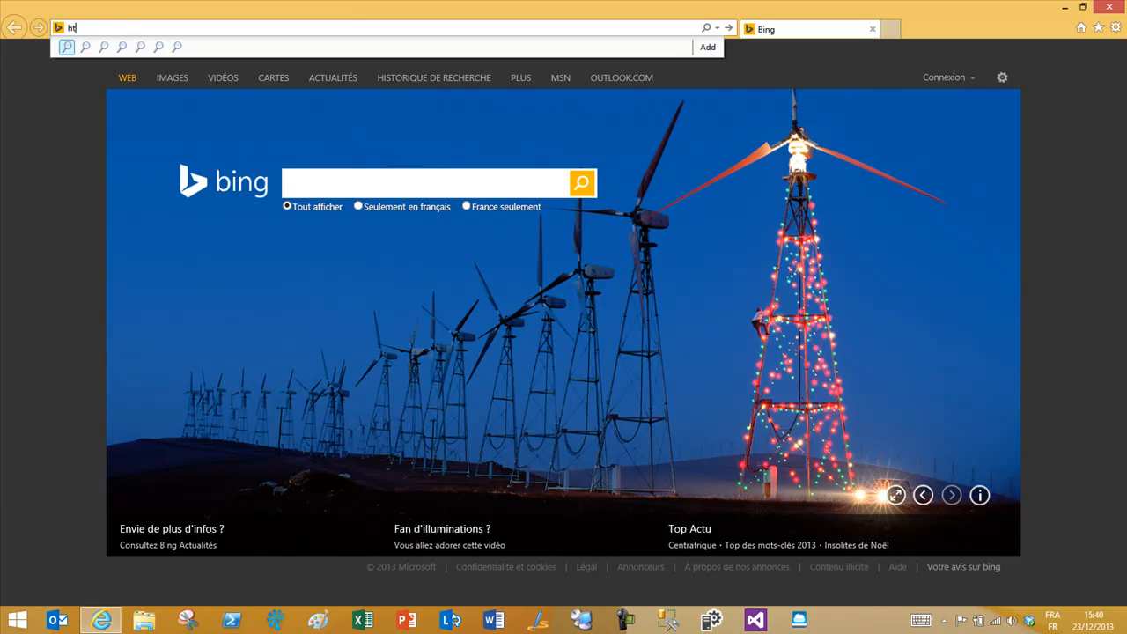
type("tps://frite.sharepoint.com/")
key("Return")
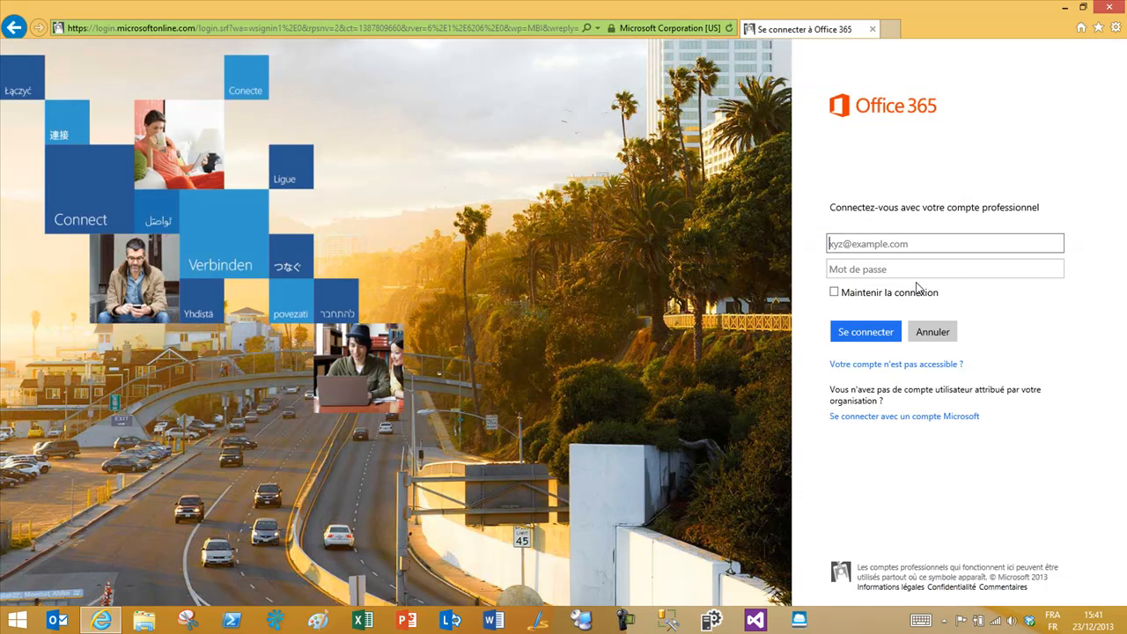
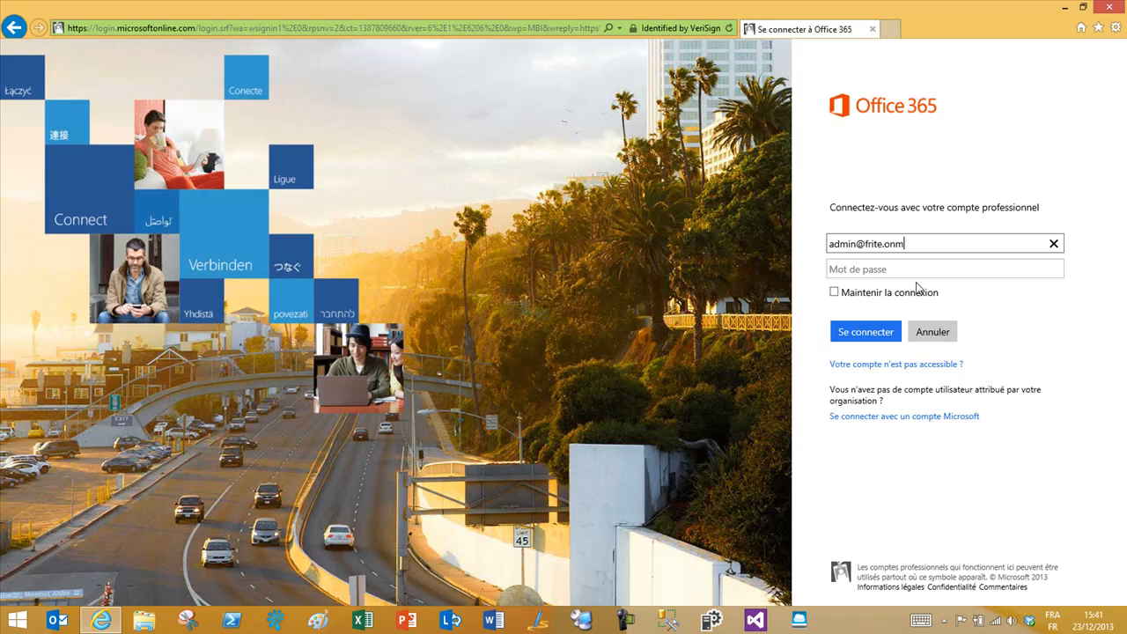
Step: Sign in to Office 365 with the work account e-mail and password
key("Tab")
type("•••••••")
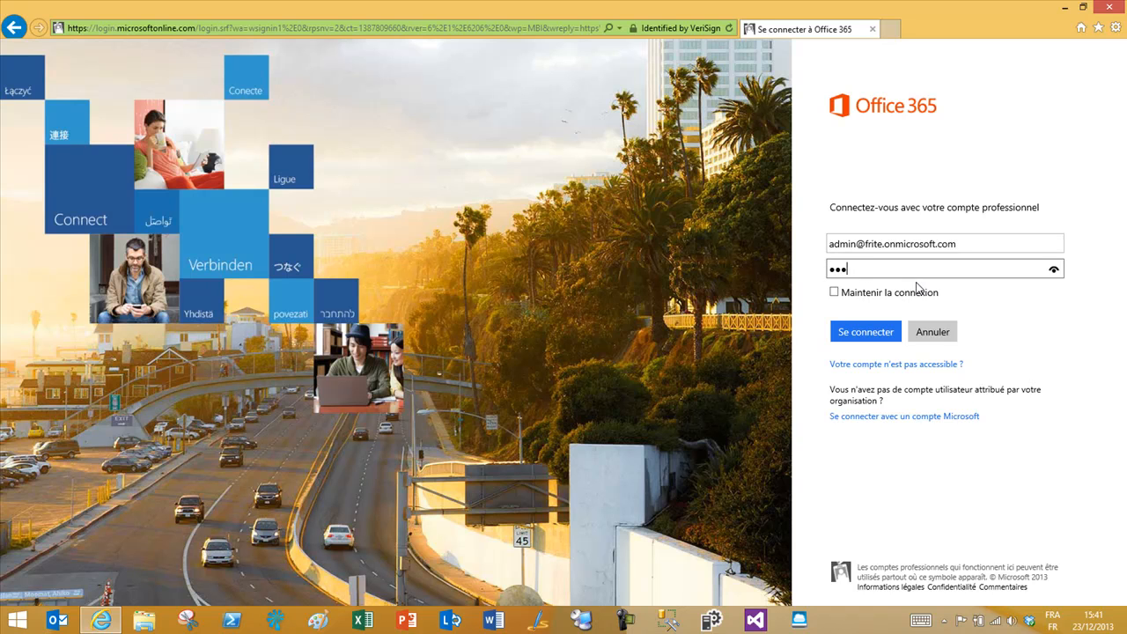
type("•••")
key("Return")
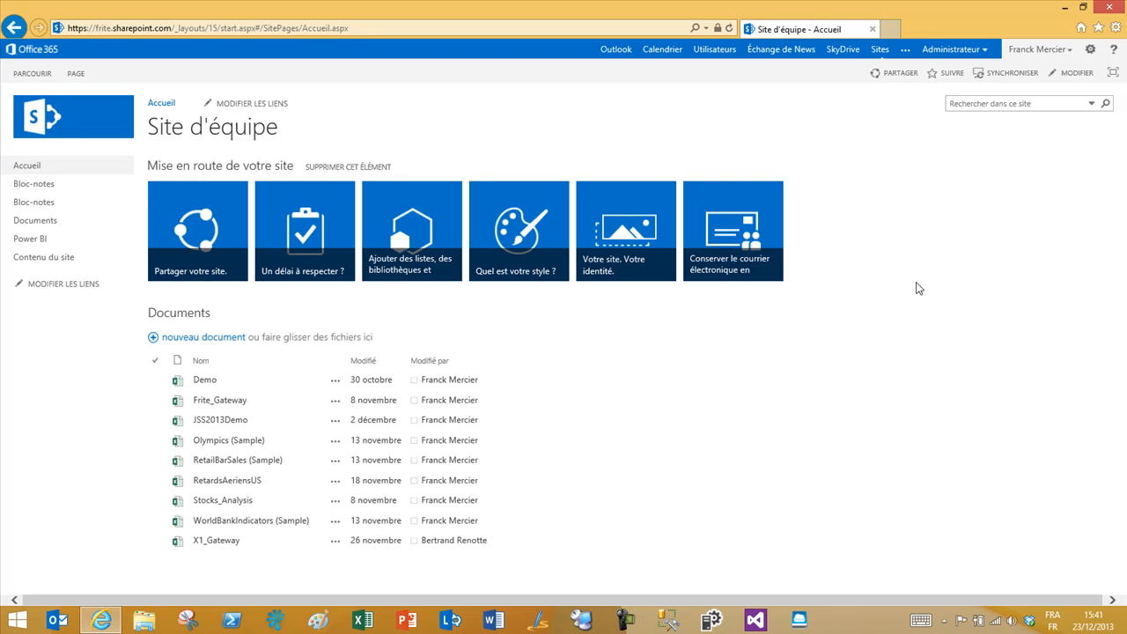
Step: Open the Power BI site from the left navigation, accepting the security warning
left_click(40, 241)
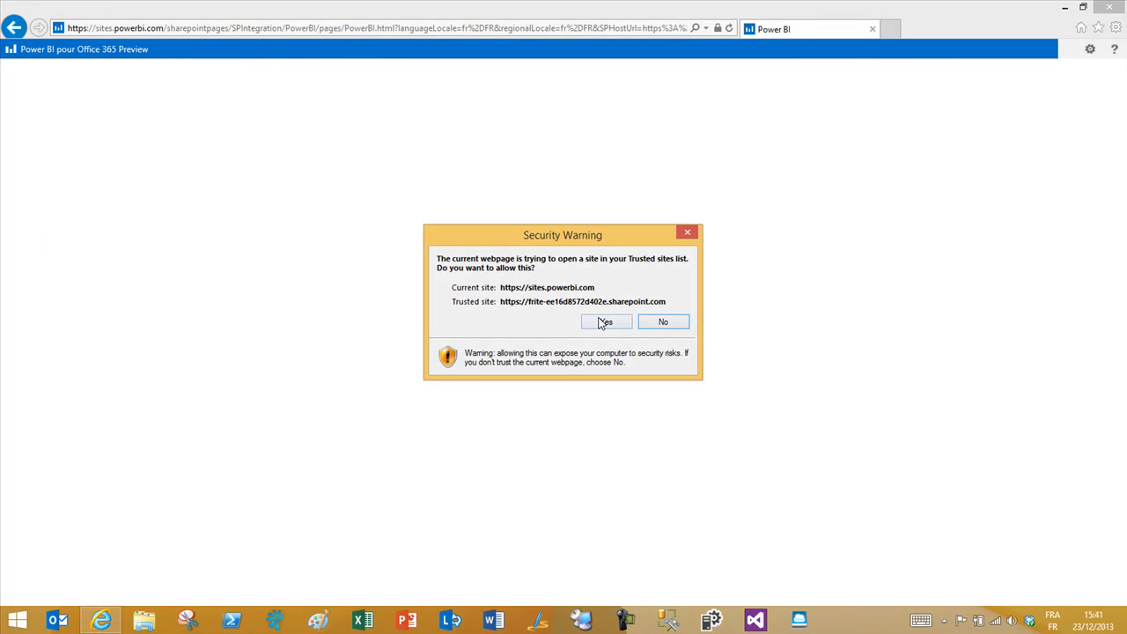
left_click(602, 322)
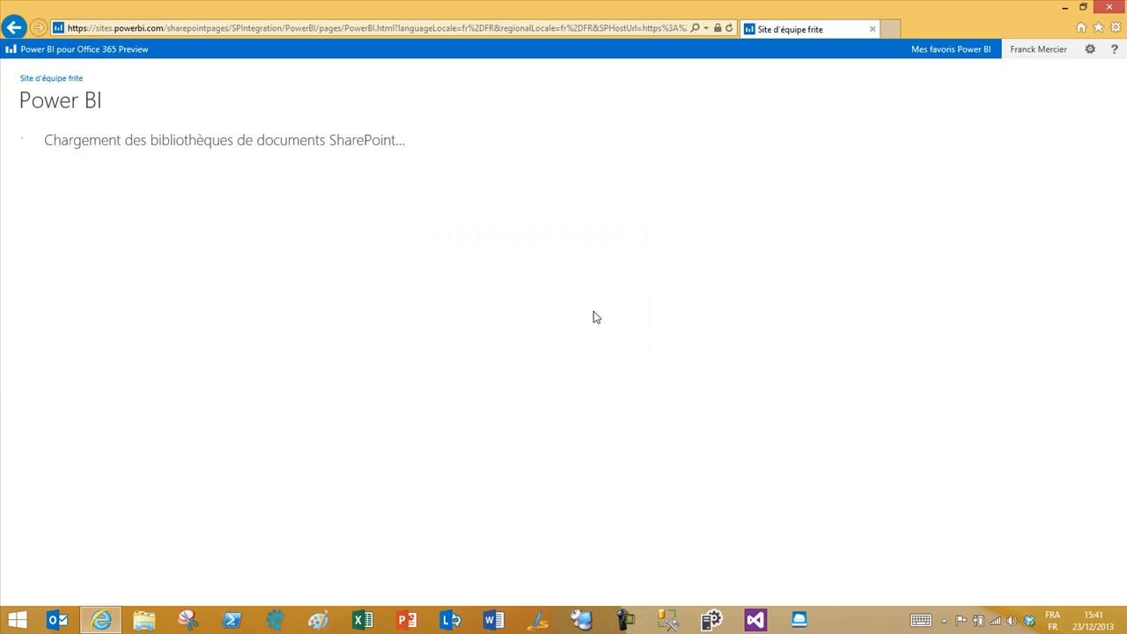
scroll(585, 310, "down", 1)
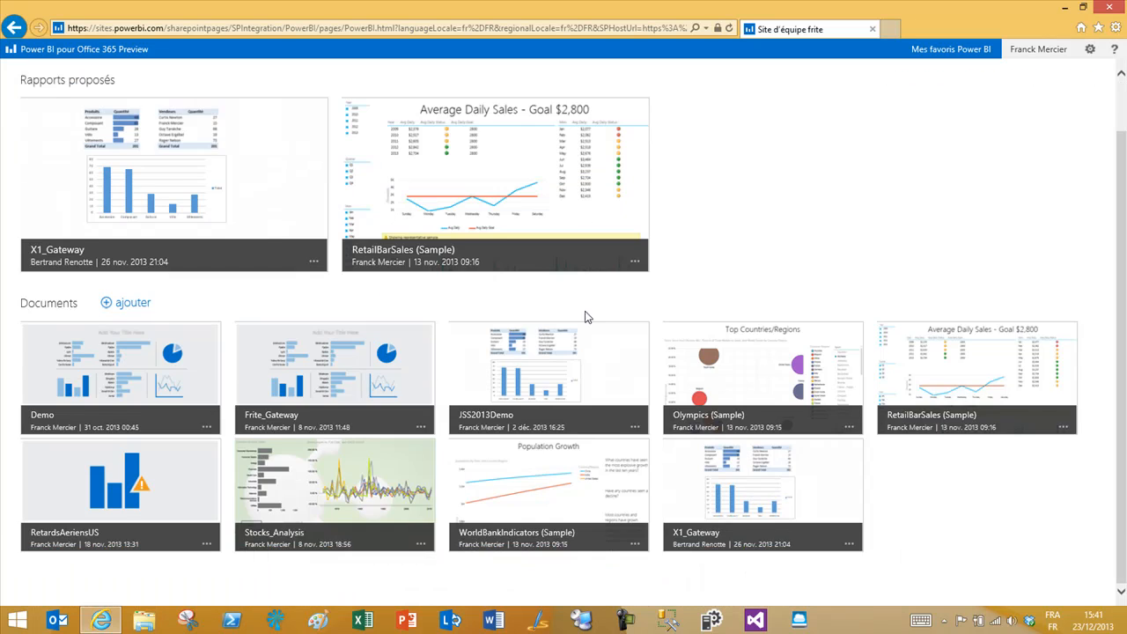
Step: Upload Stocks_Analysis.xlsx to the Power BI site's Documents via Télécharger le fichier
left_click(136, 304)
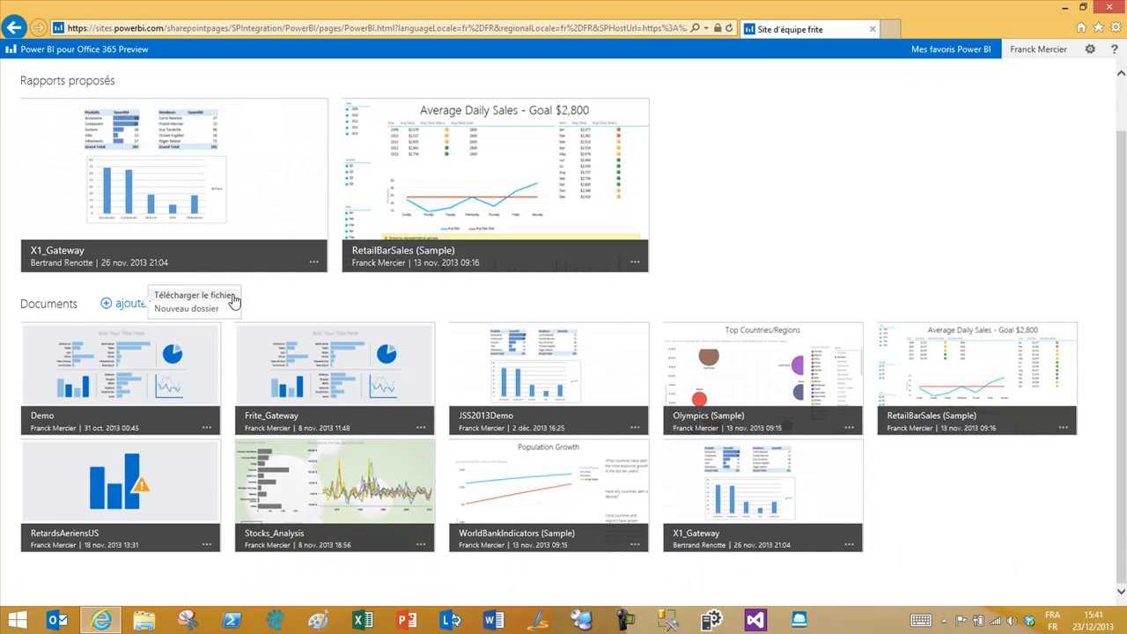
left_click(235, 300)
left_click(691, 301)
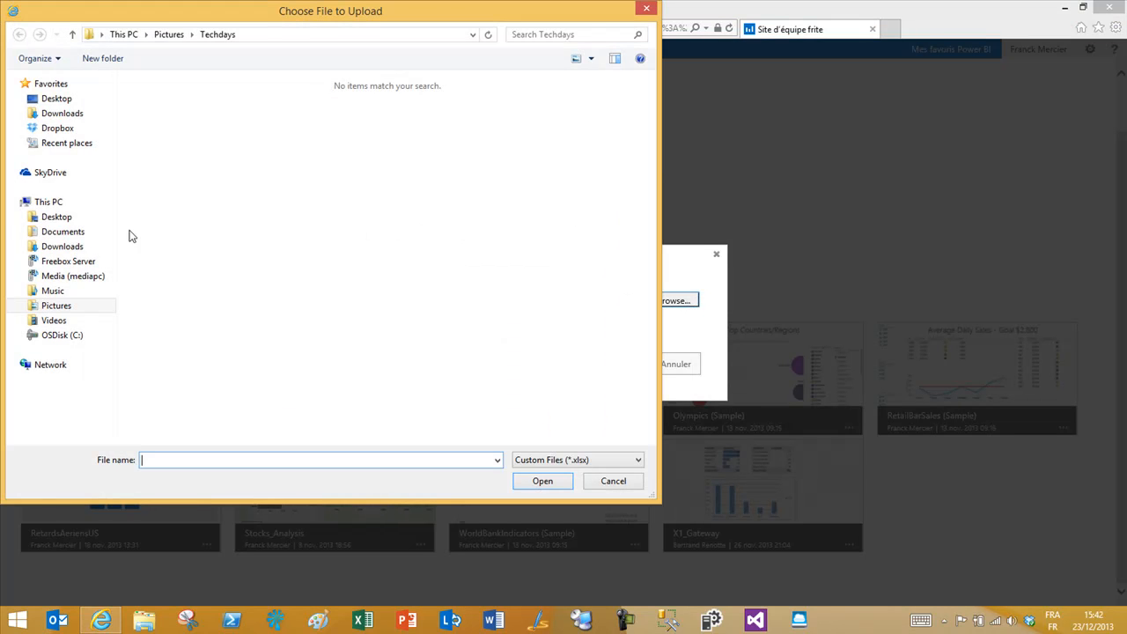
left_click(180, 252)
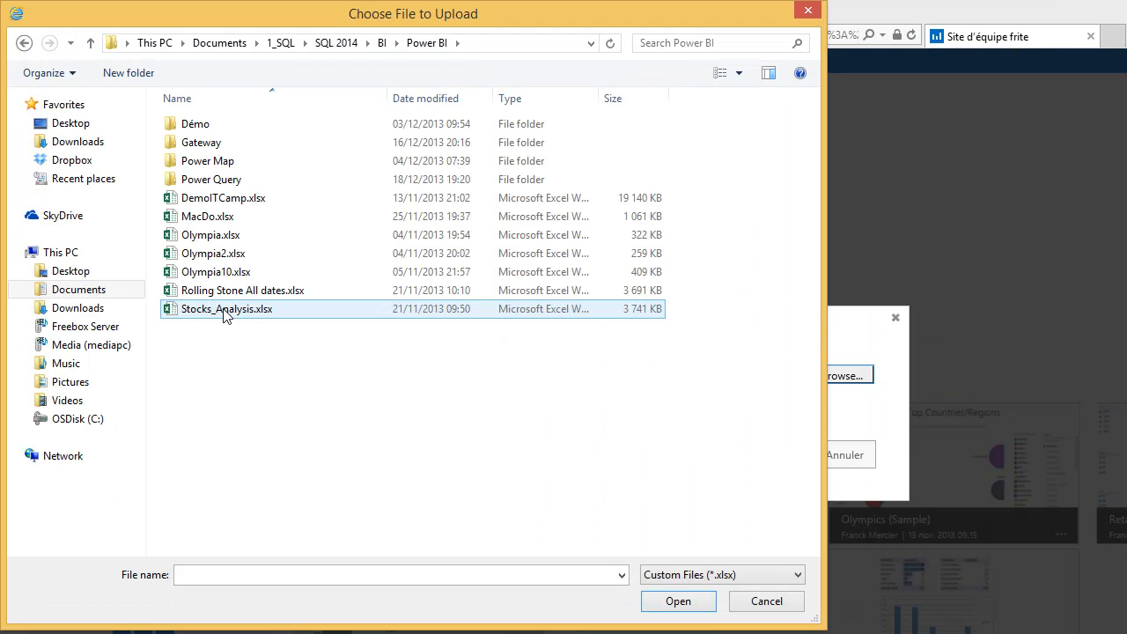
double_click(224, 309)
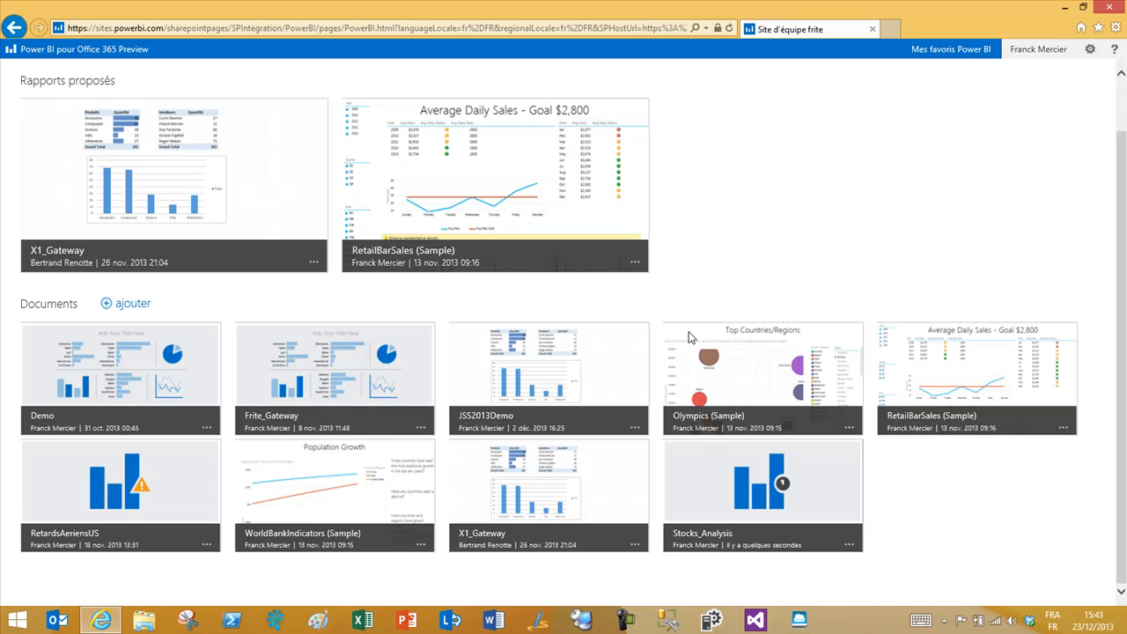
Step: Choose Ajouter aux Questions et réponses from the Stocks_Analysis tile's menu
mouse_move(812, 491)
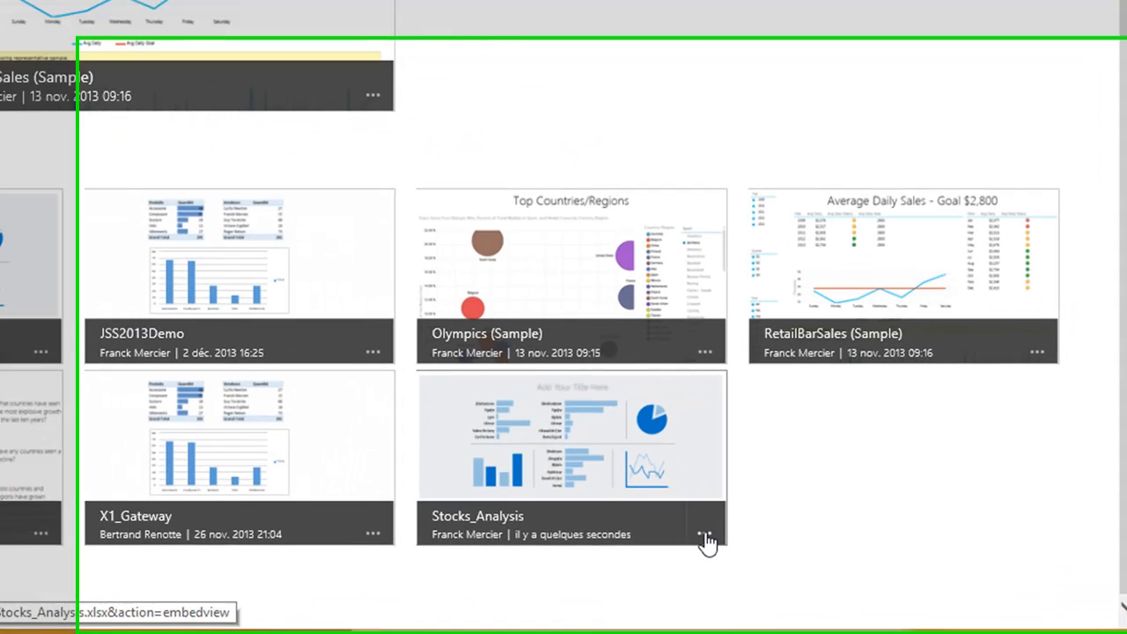
left_click(829, 545)
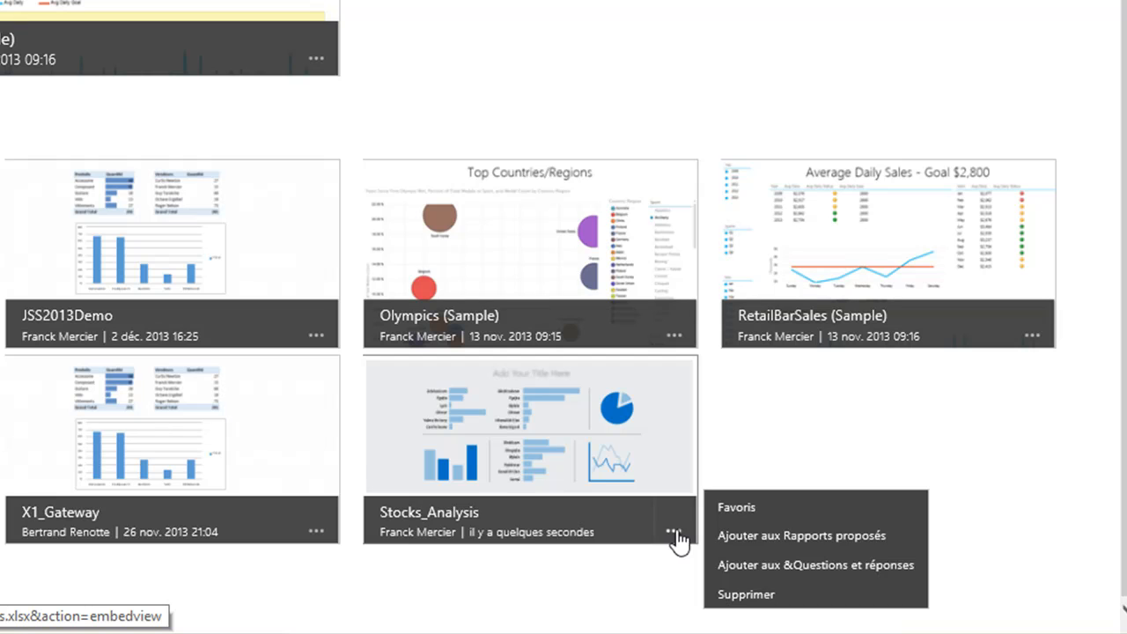
left_click(854, 570)
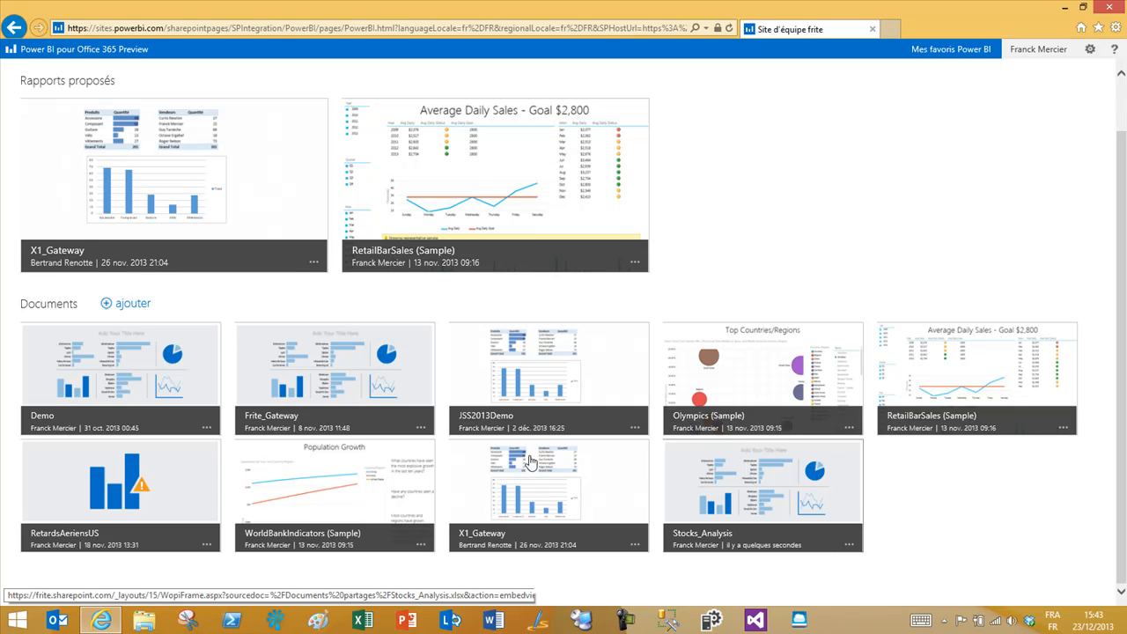
Step: Add the Stocks_Analysis workbook to Rapports proposés and review its featured-report options
left_click(849, 545)
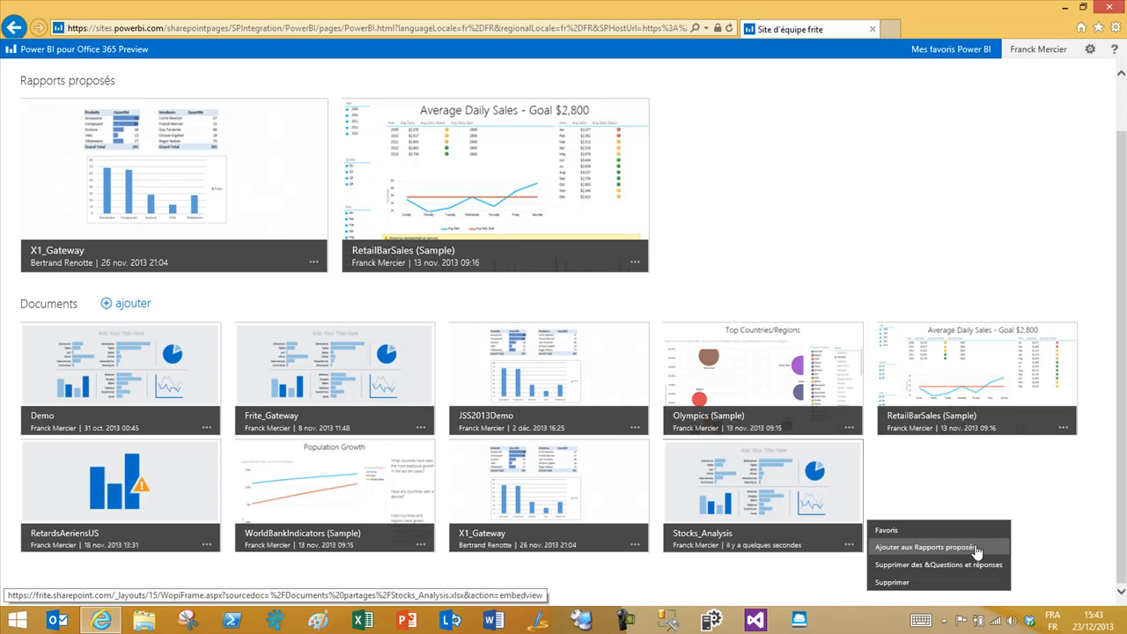
left_click(976, 548)
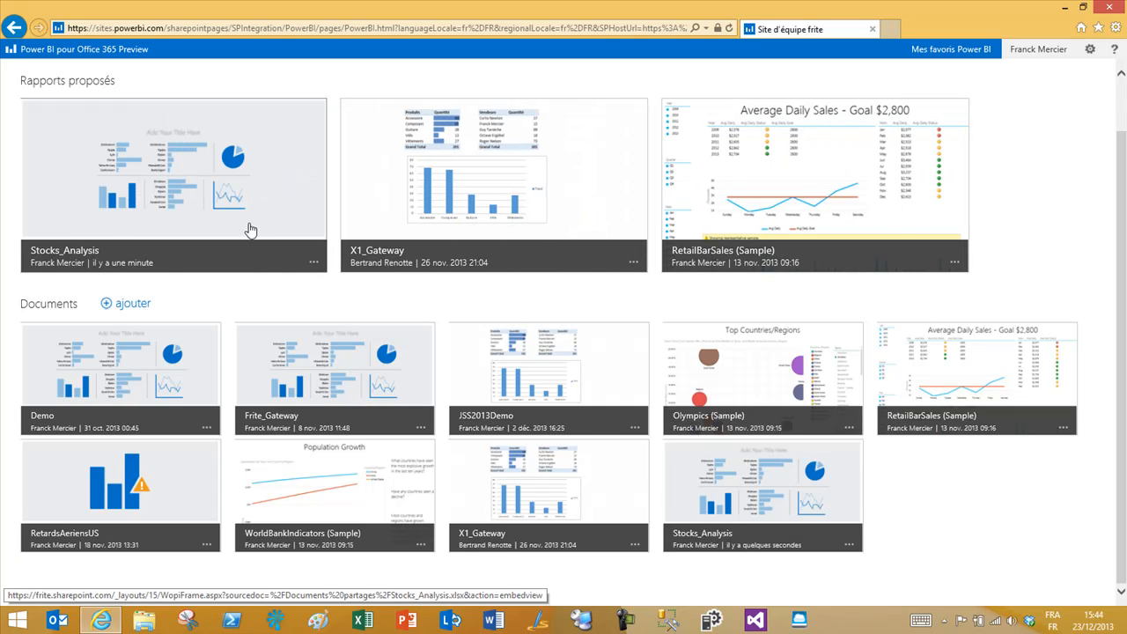
left_click(313, 262)
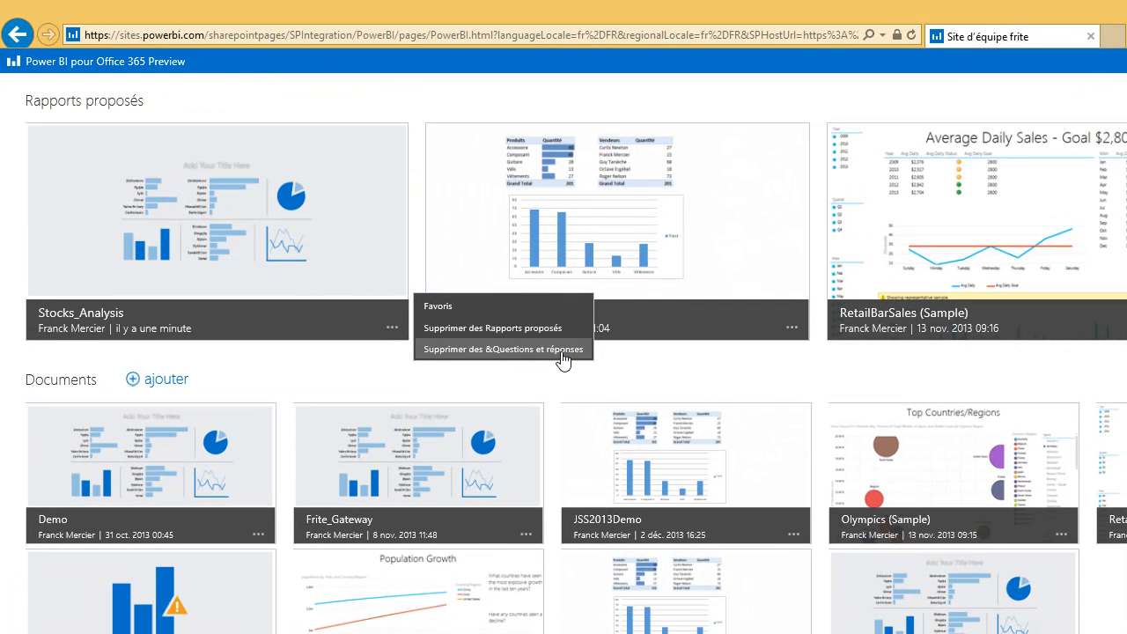
left_click(354, 380)
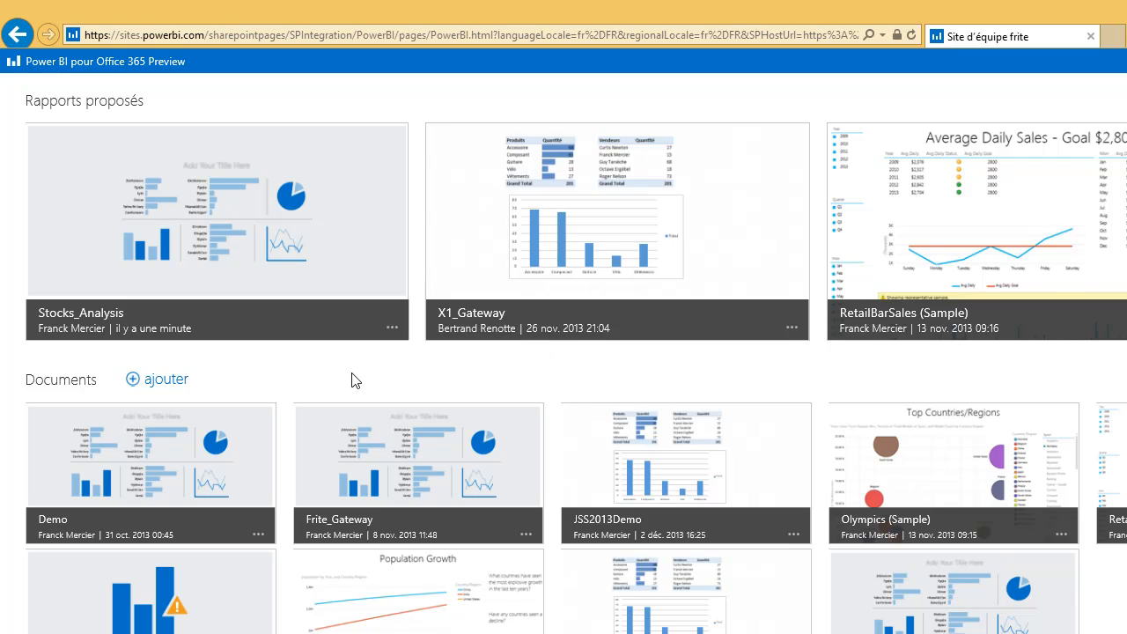
scroll(352, 382, "up", 1)
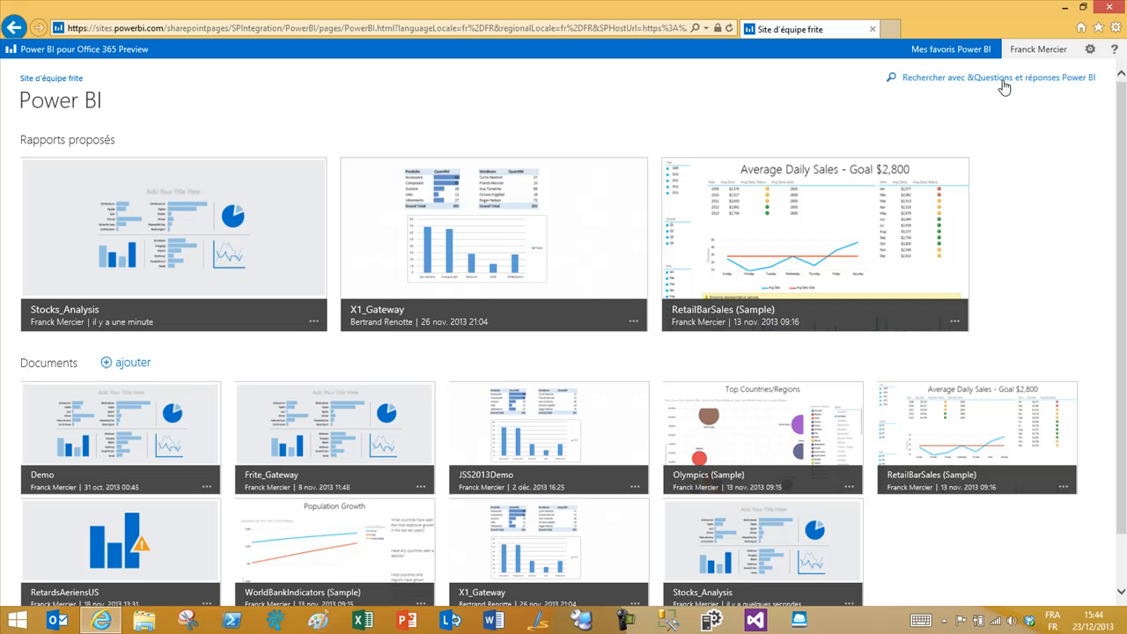
Step: In Q&A, ask 'show stock growth, dividend, close' and extend it with 'GICS sector, full date'
left_click(1002, 81)
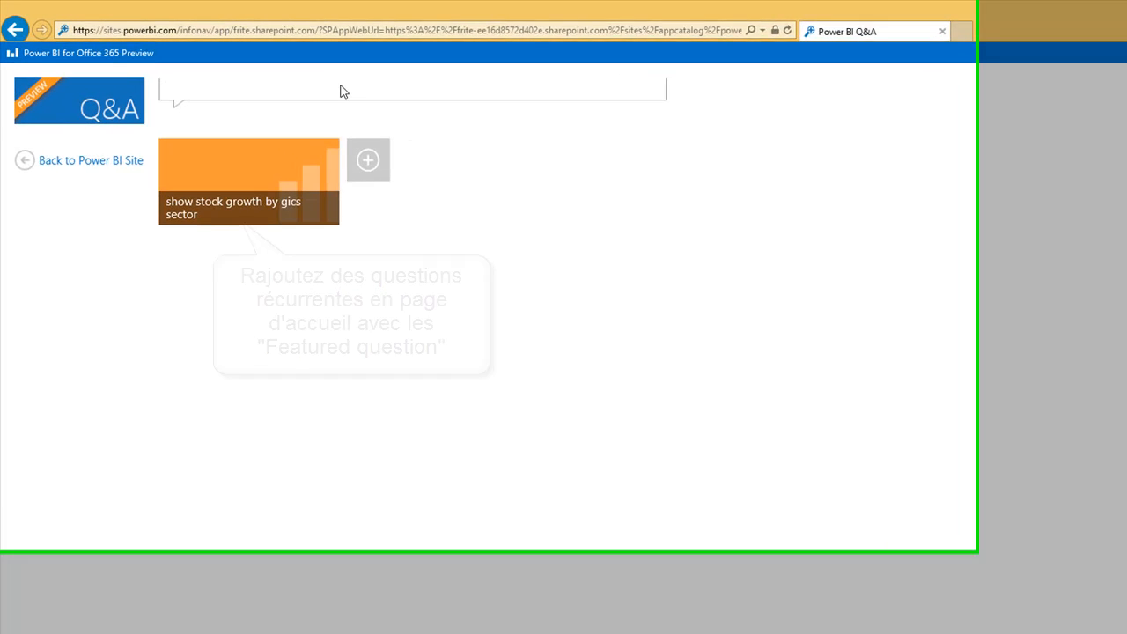
left_click(344, 91)
type("show")
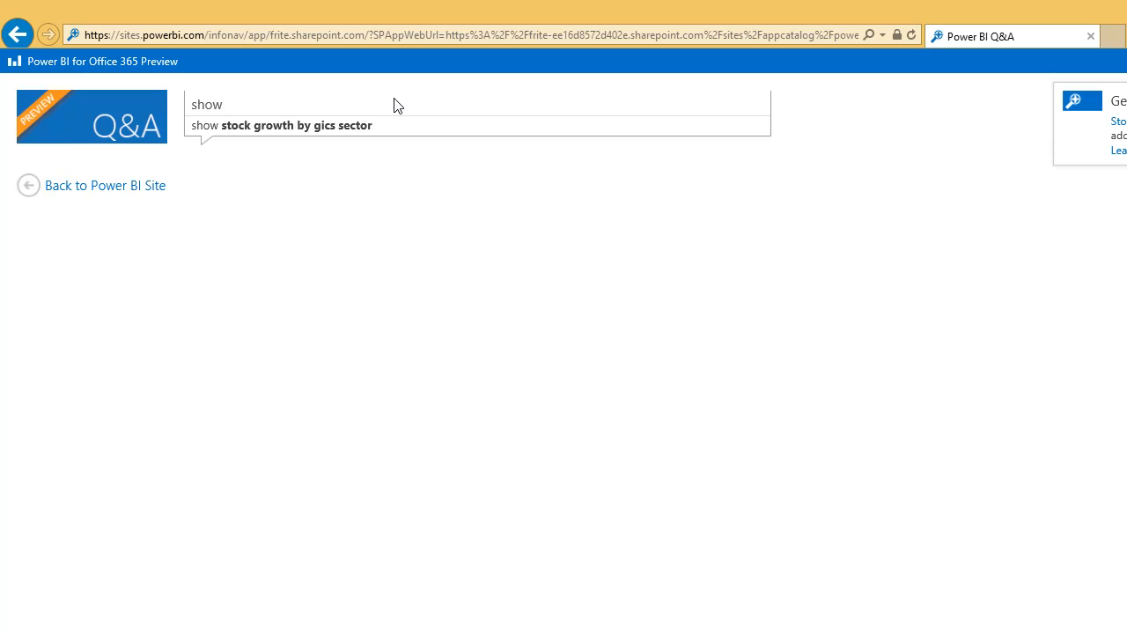
type(" stock")
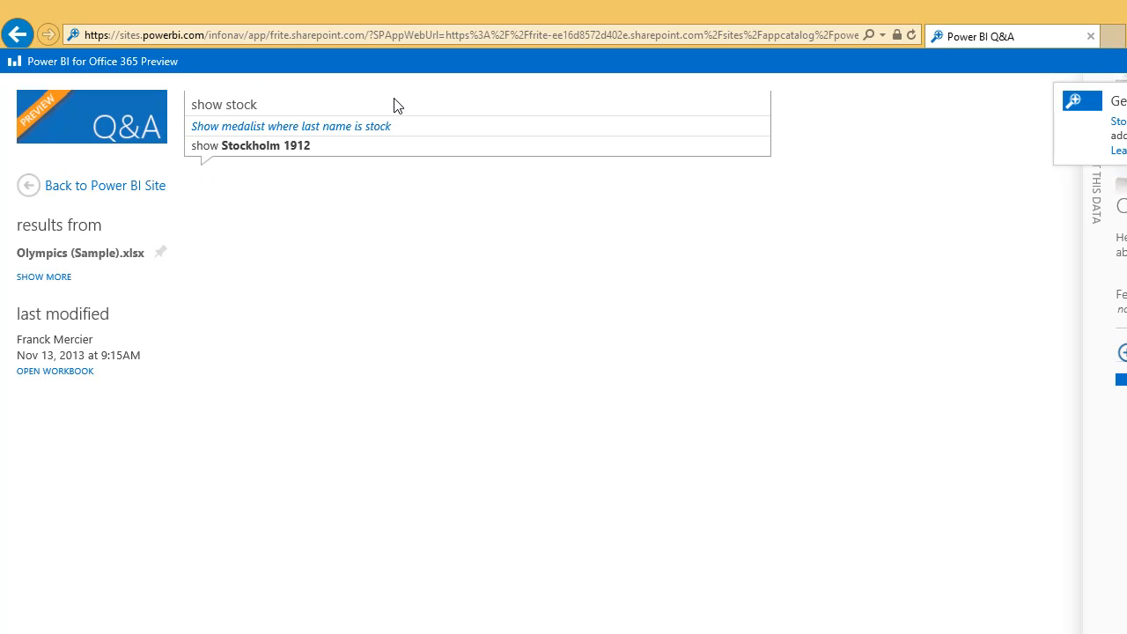
type(" growth")
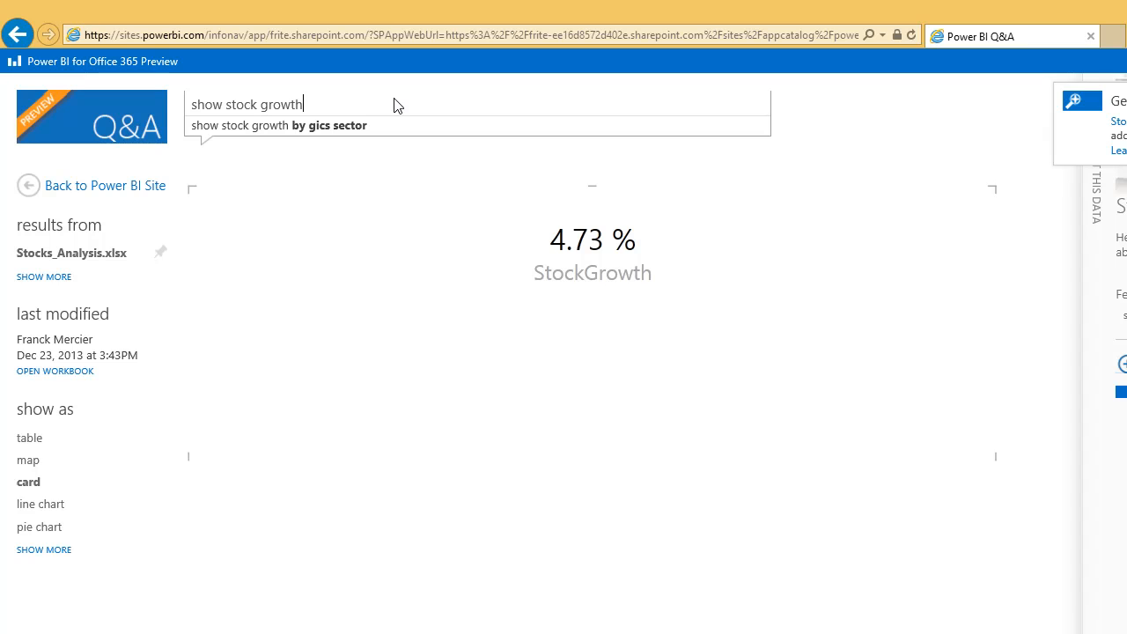
type(", divid")
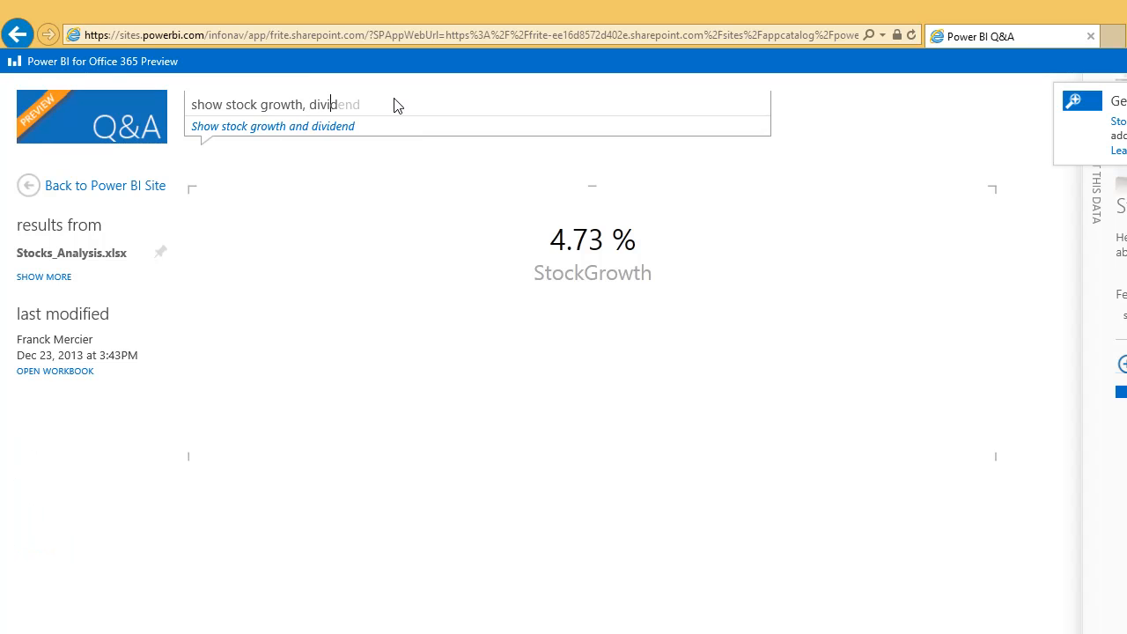
type("end a")
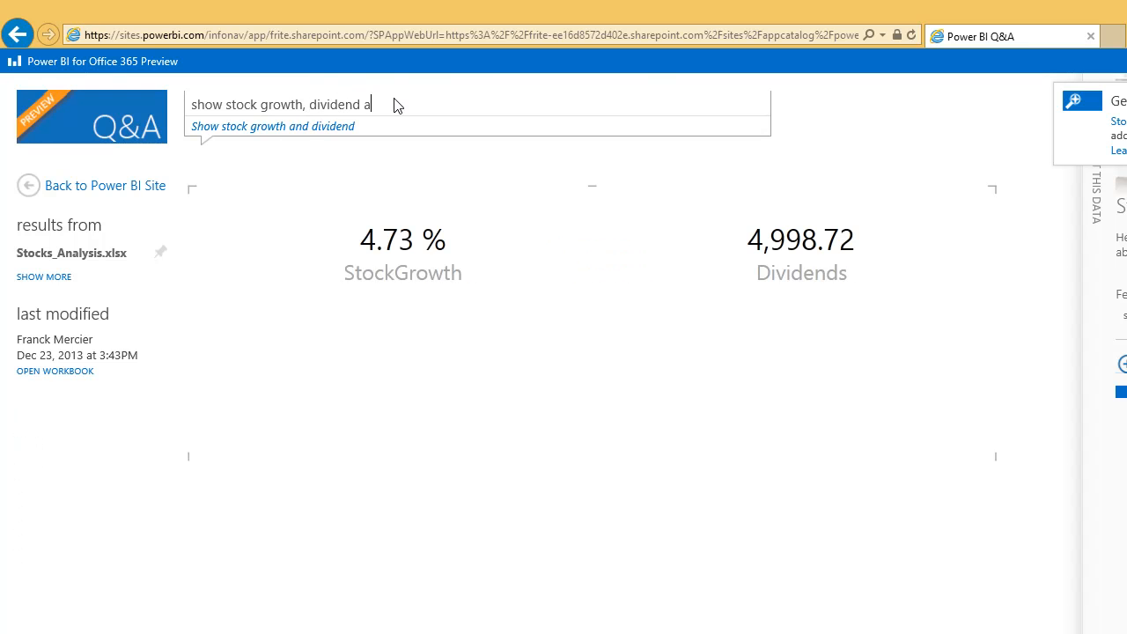
key("BackSpace")
key("BackSpace")
type(", close")
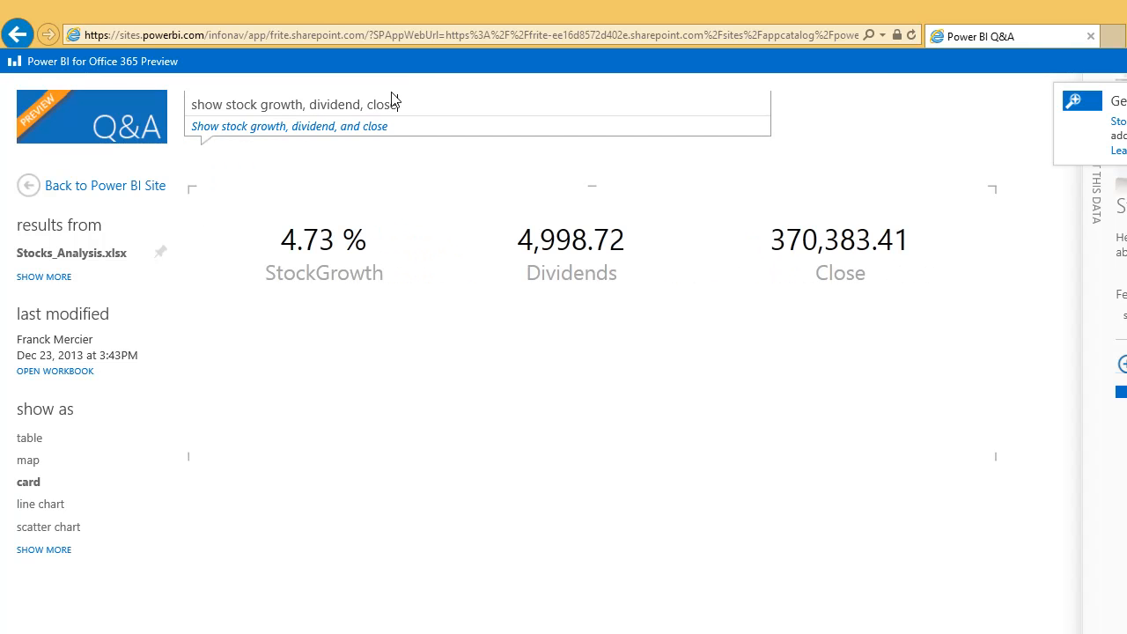
type("G")
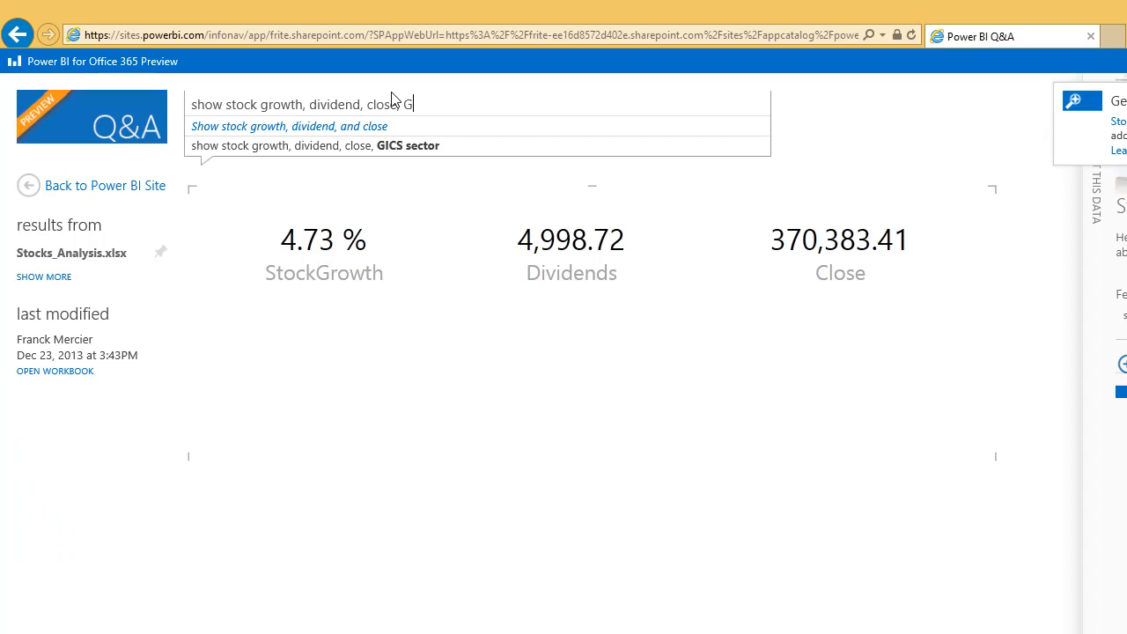
type("ICS sector")
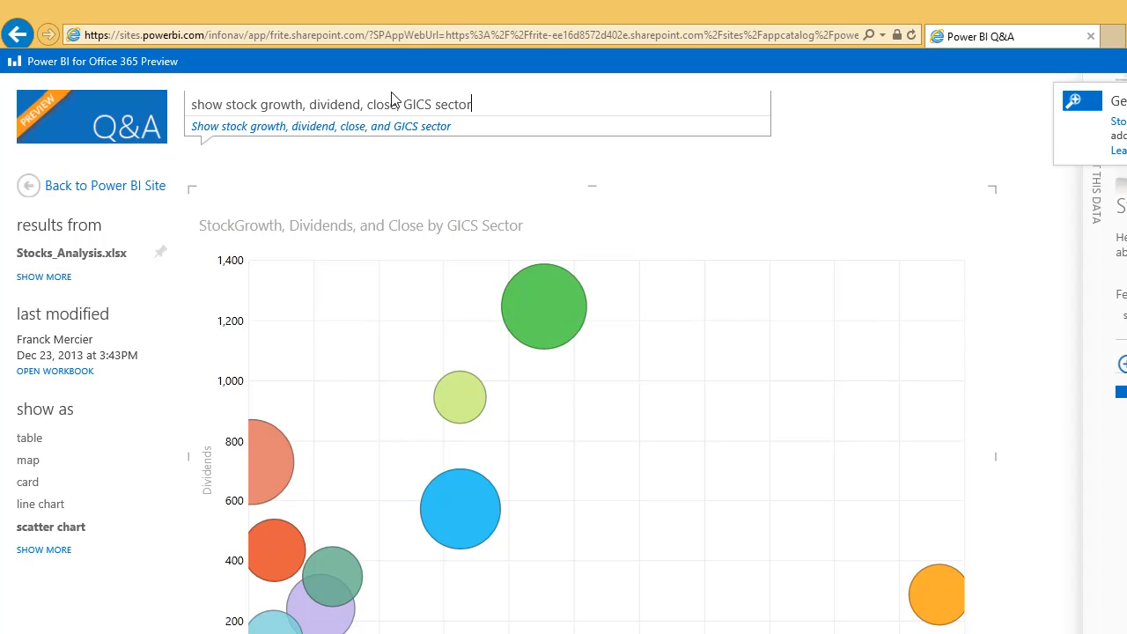
type(", full d")
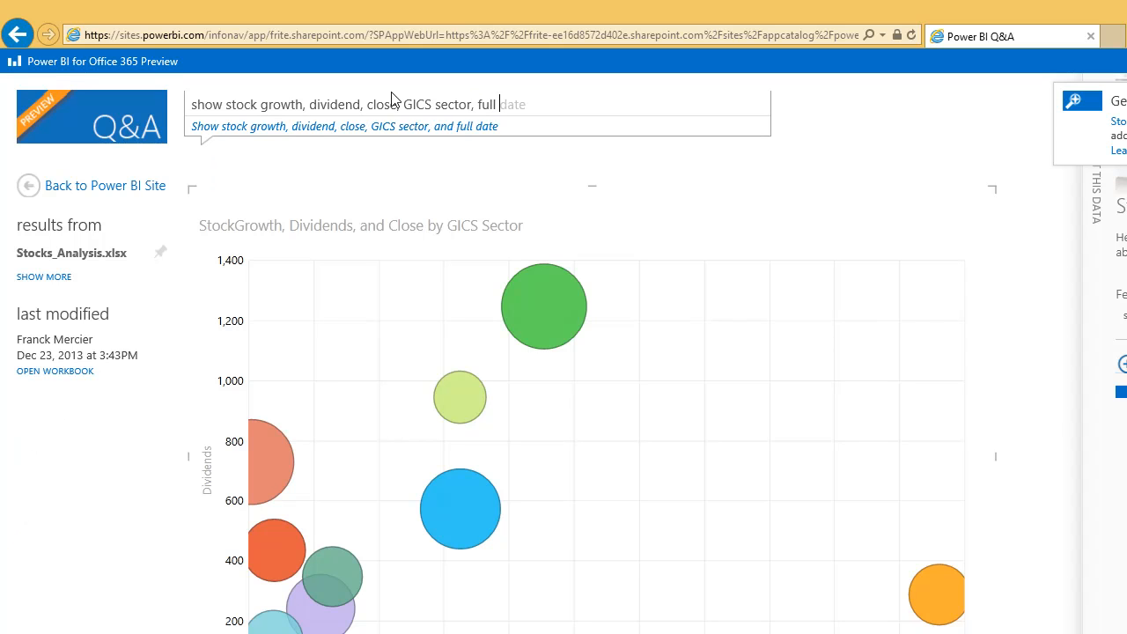
type("ate")
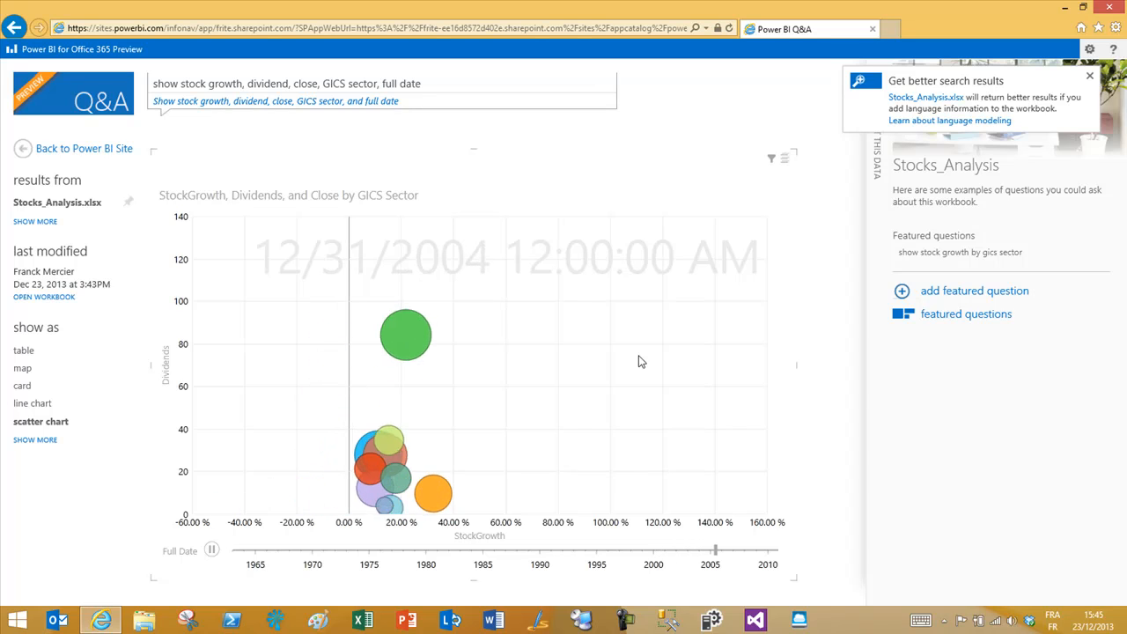
Step: Start a featured question reading 'show stock growth, dividend, close by gics sector, full date'
left_click(905, 298)
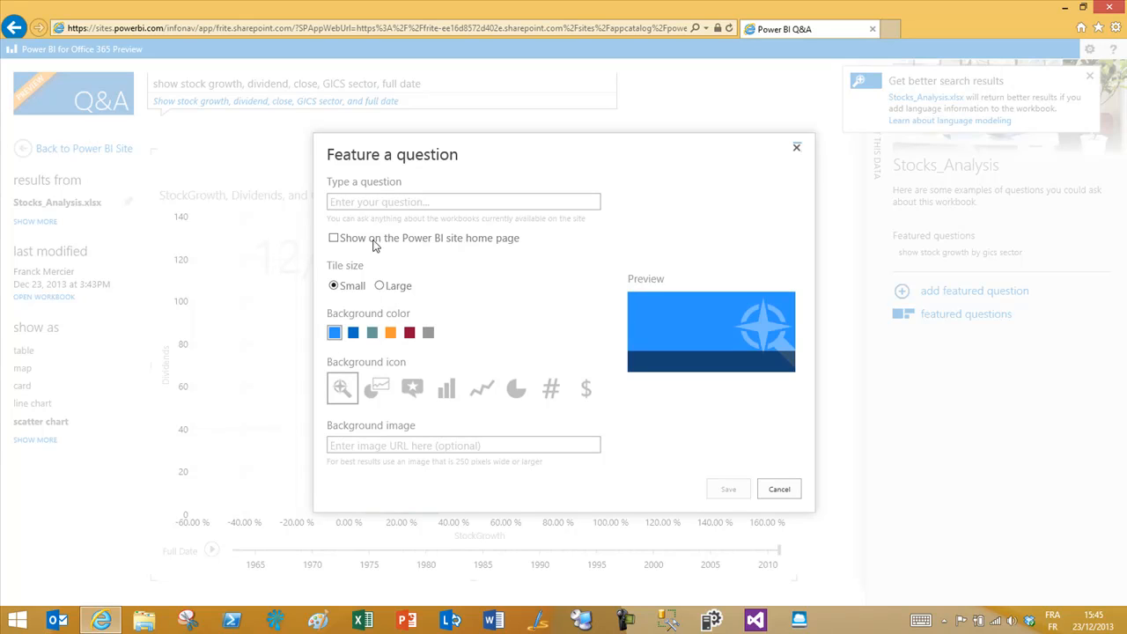
left_click(379, 203)
type("show")
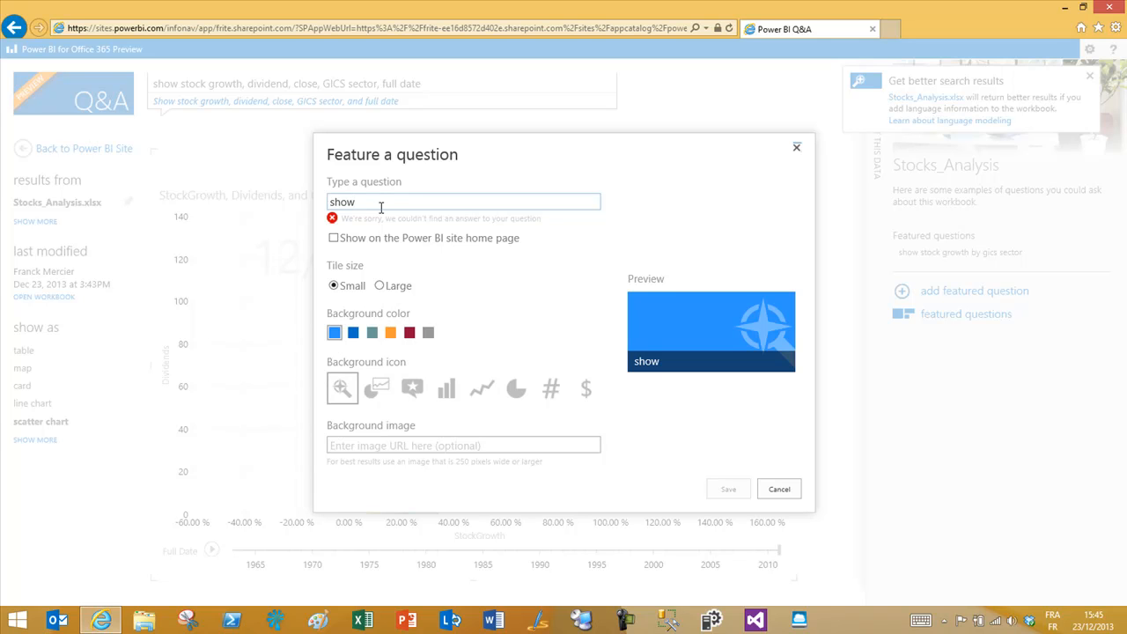
type(" stock growth, dividend")
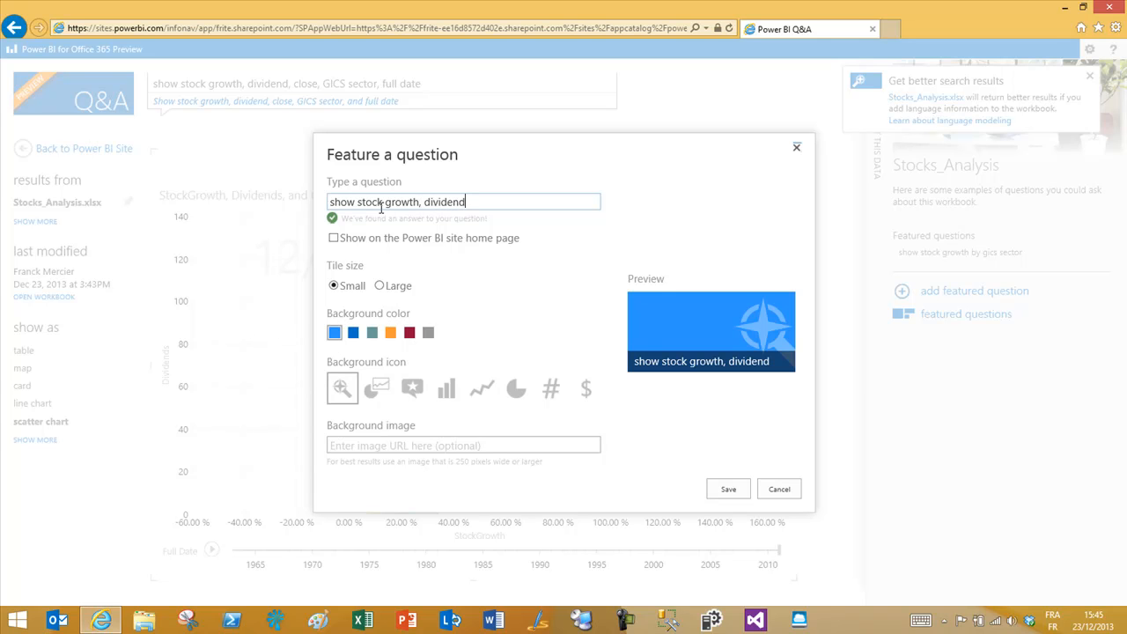
type(", close by gics sector,")
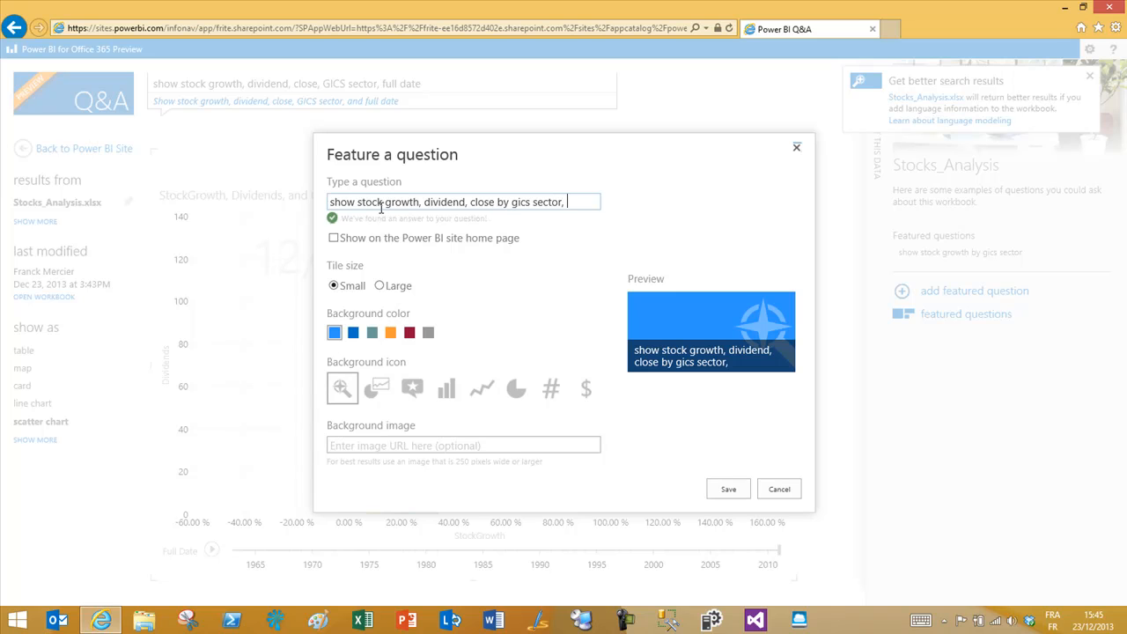
type(" full date")
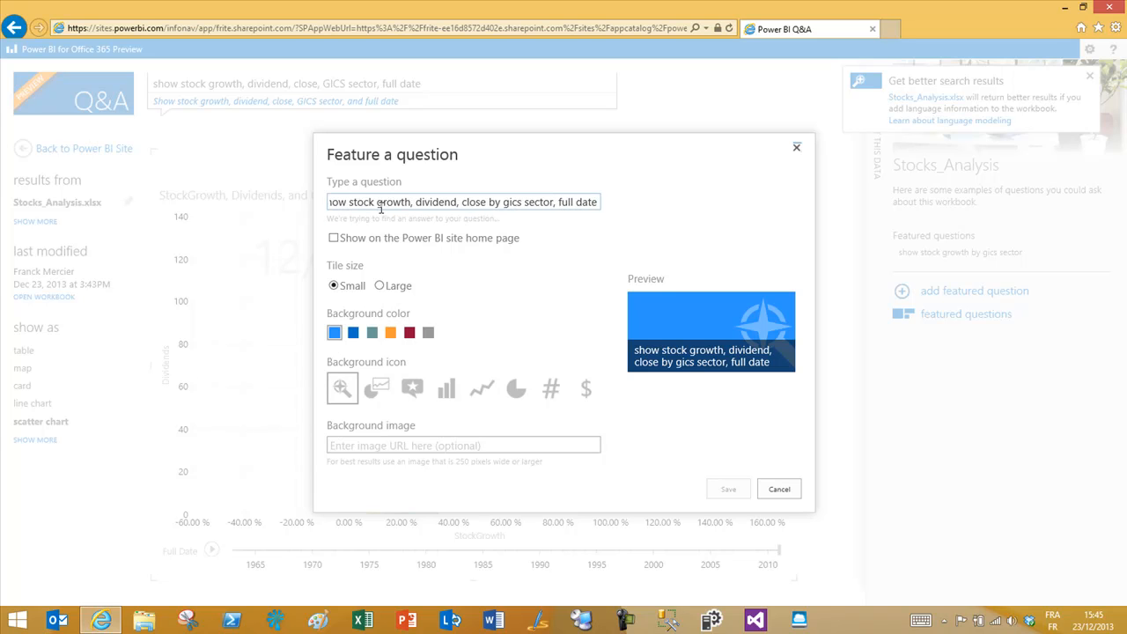
Step: Style the featured tile dark red, Large, with a chart icon, and save it
left_click(390, 333)
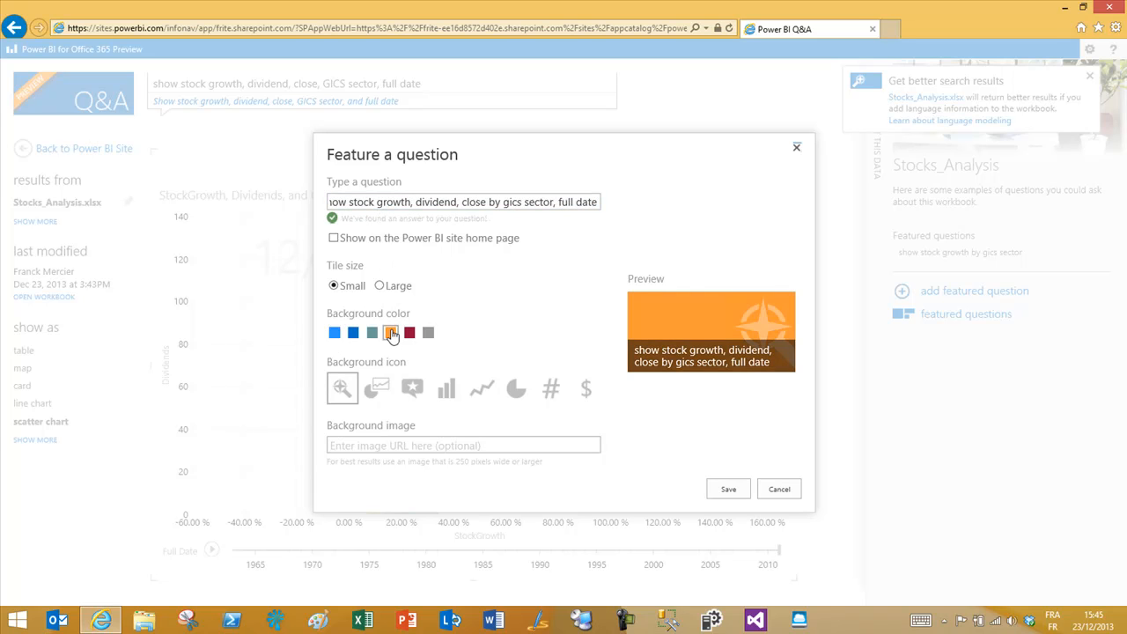
left_click(409, 334)
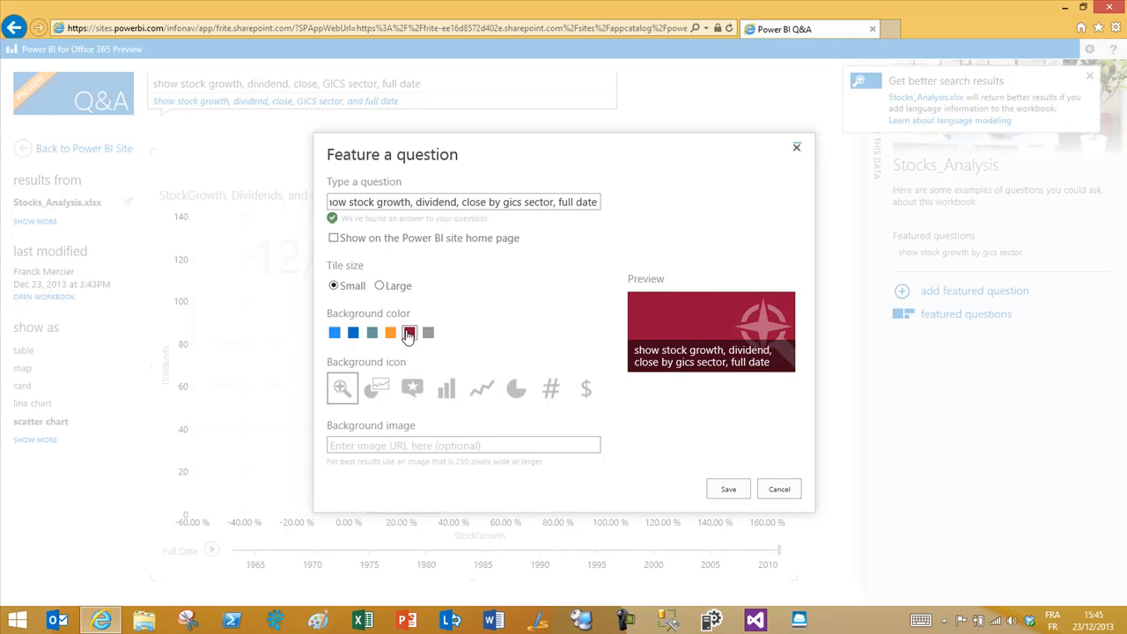
left_click(379, 287)
left_click(334, 287)
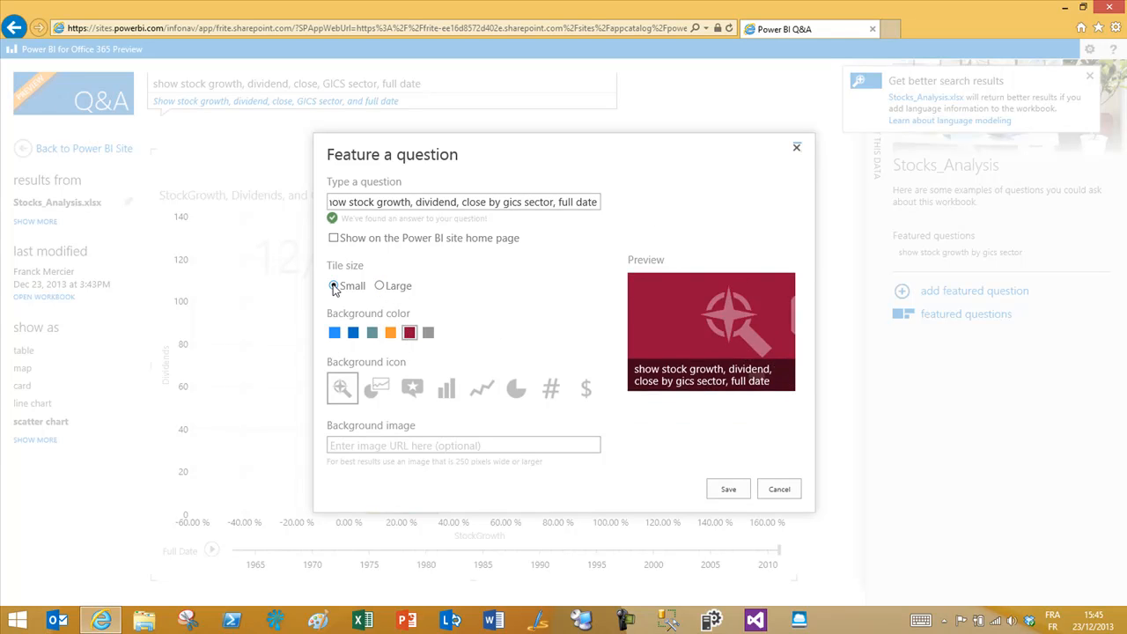
left_click(380, 286)
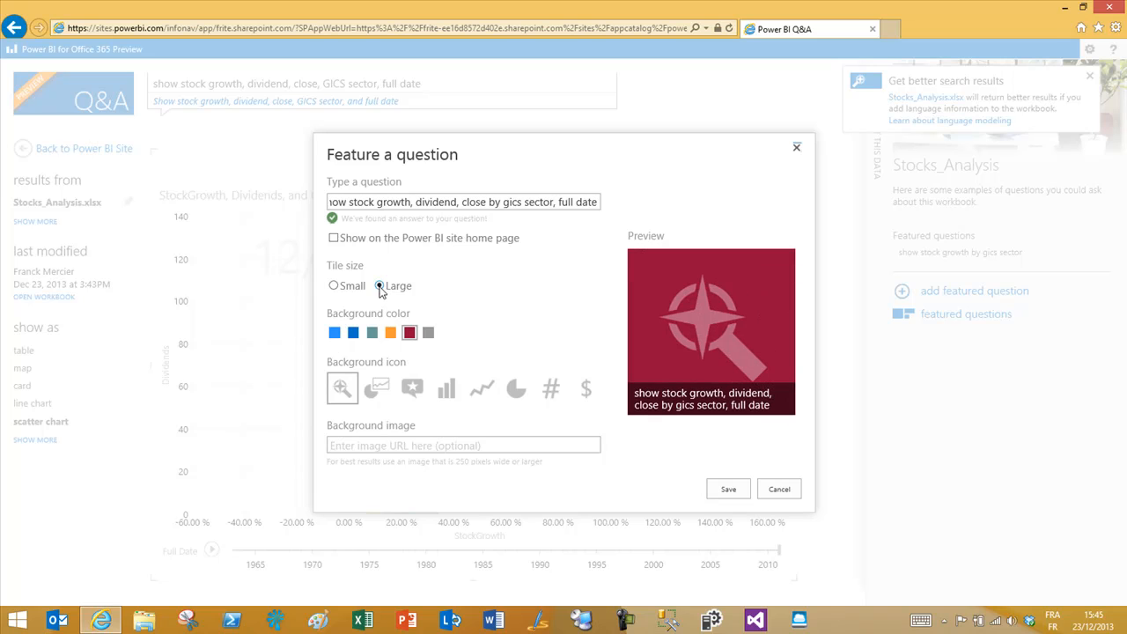
left_click(376, 397)
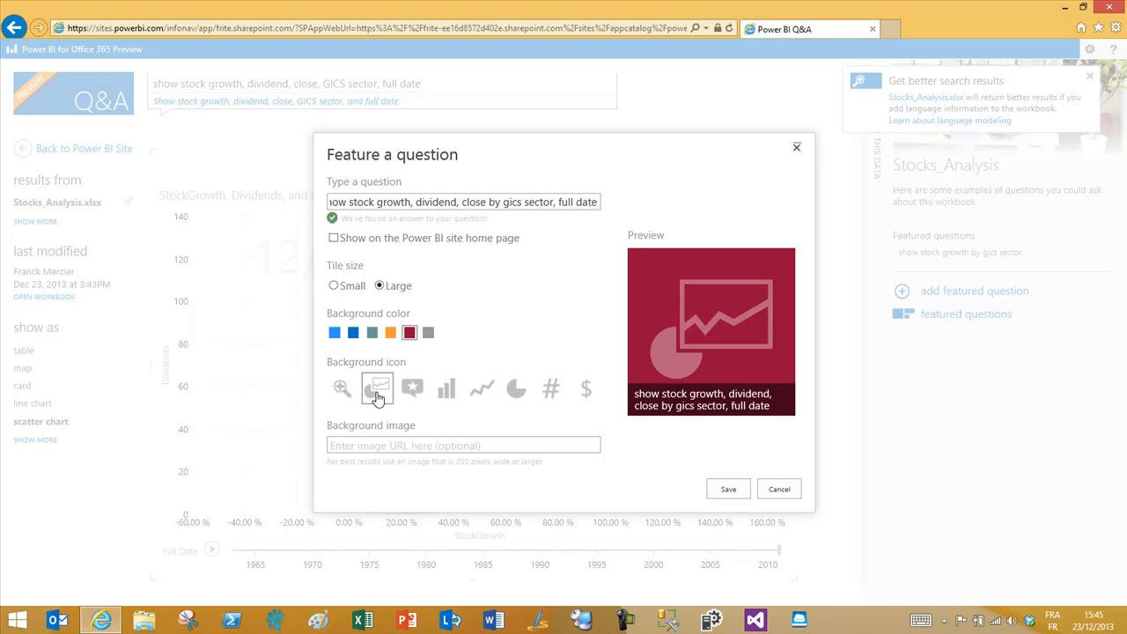
left_click(456, 447)
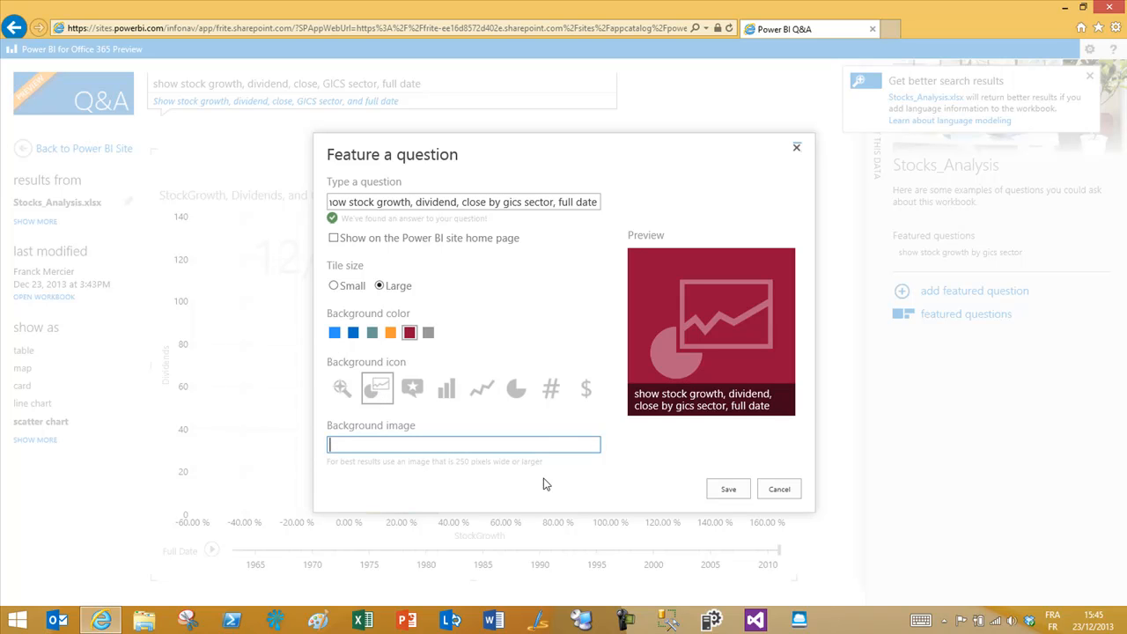
left_click(729, 489)
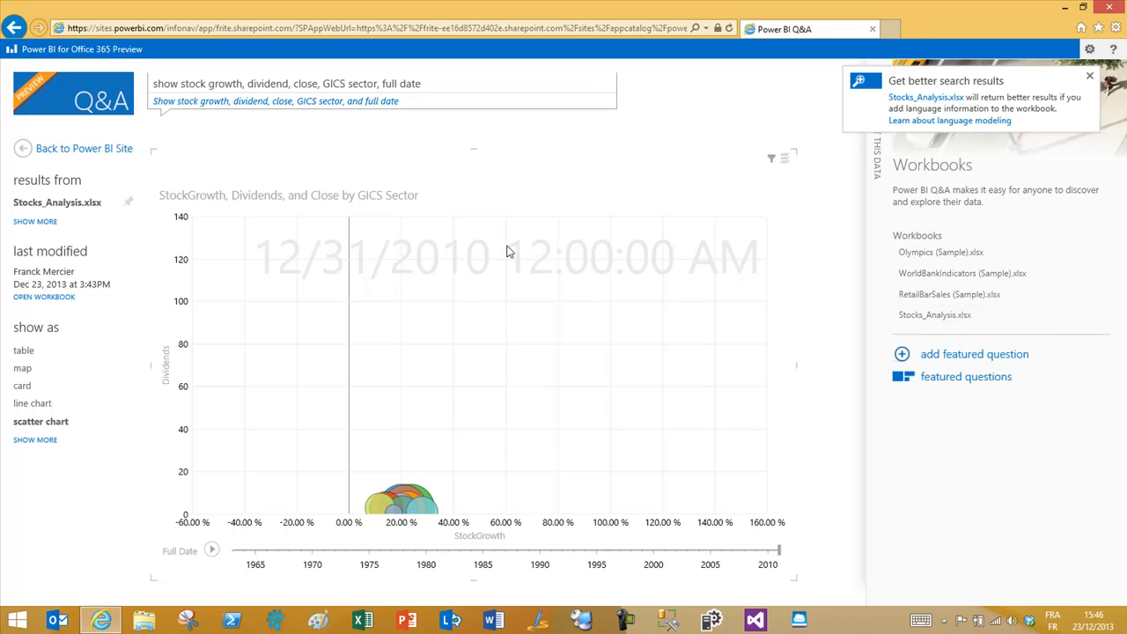
Step: Clear the Q&A question and select the Stocks_Analysis.xlsx workbook
left_click_drag(437, 84, 4, 44)
key("BackSpace")
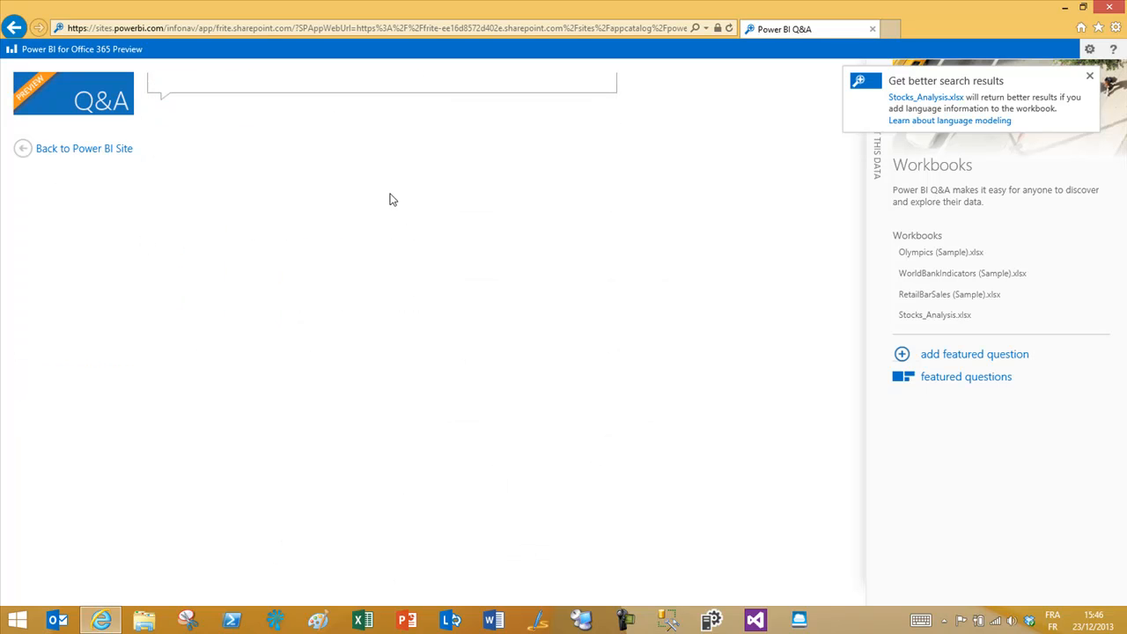
left_click(985, 317)
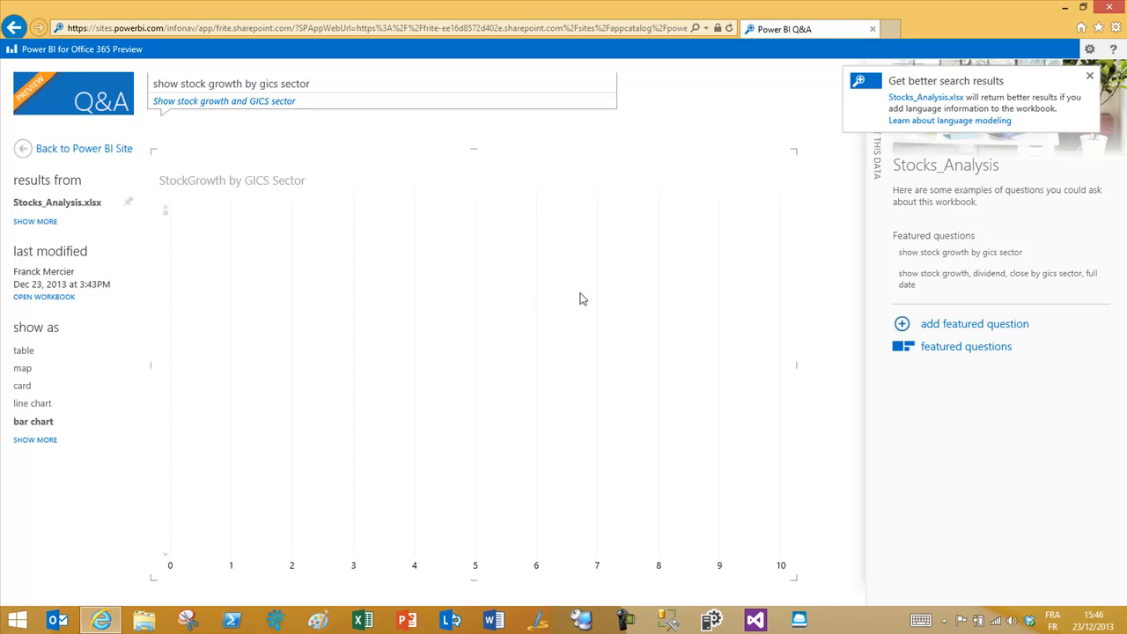
Step: Run each featured question, ending with the growth, dividend, close, full date one
mouse_move(612, 295)
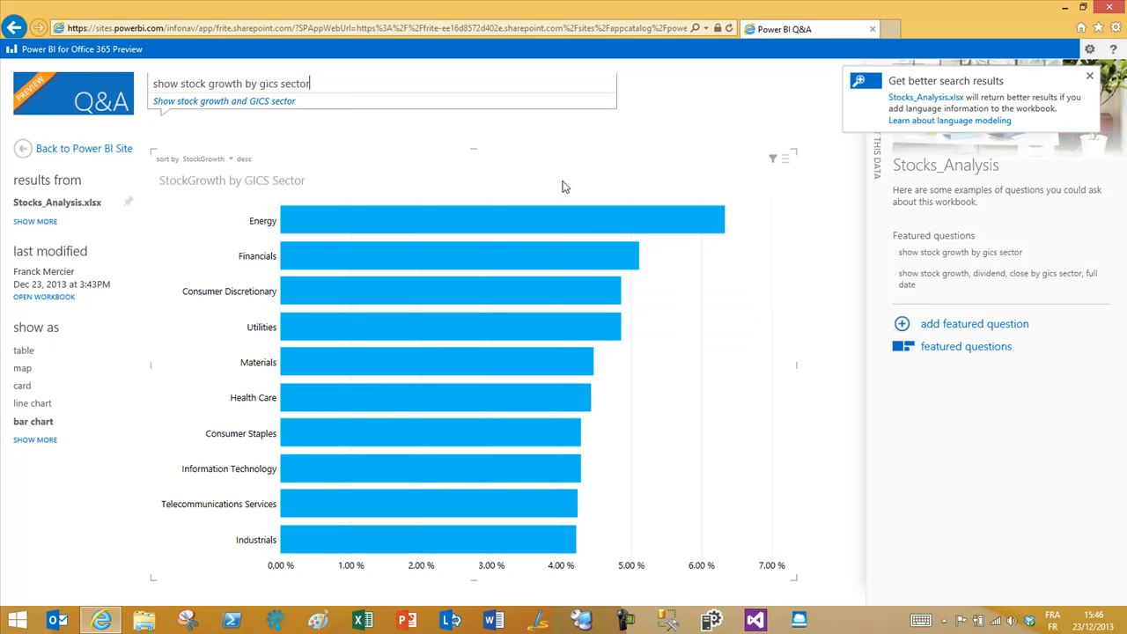
left_click(981, 274)
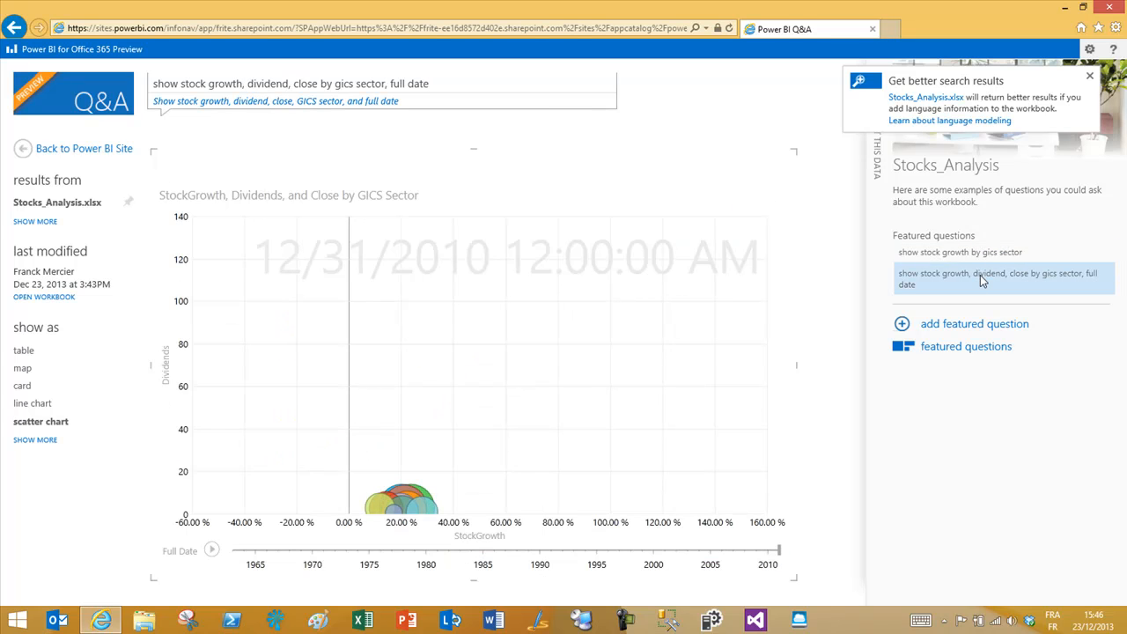
left_click(1007, 259)
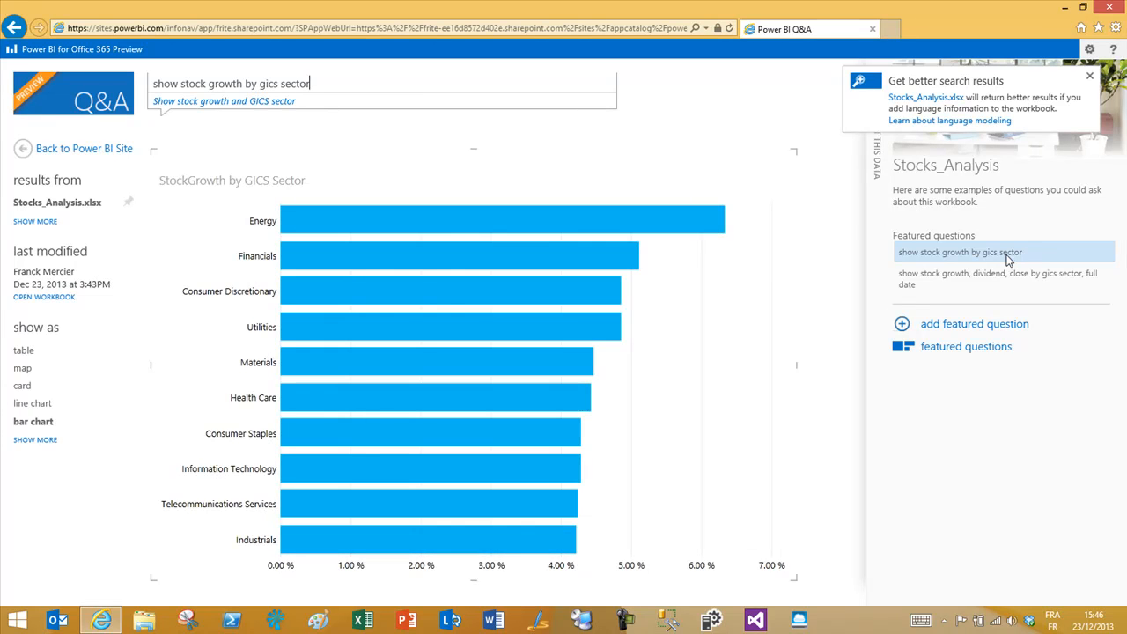
left_click(1008, 280)
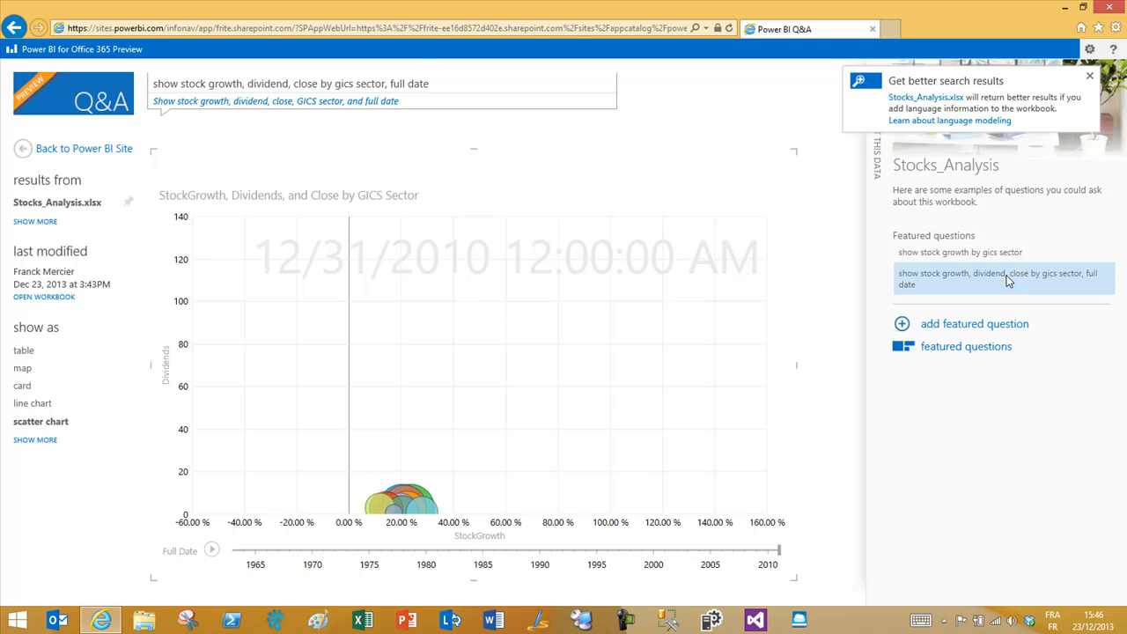
left_click(212, 550)
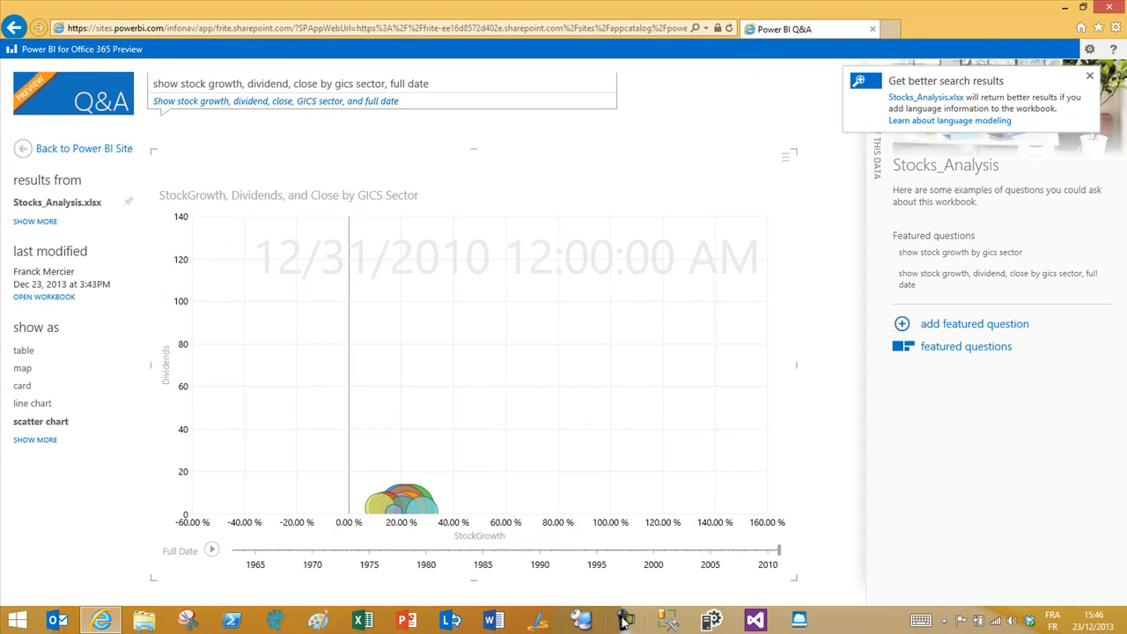
left_click(944, 621)
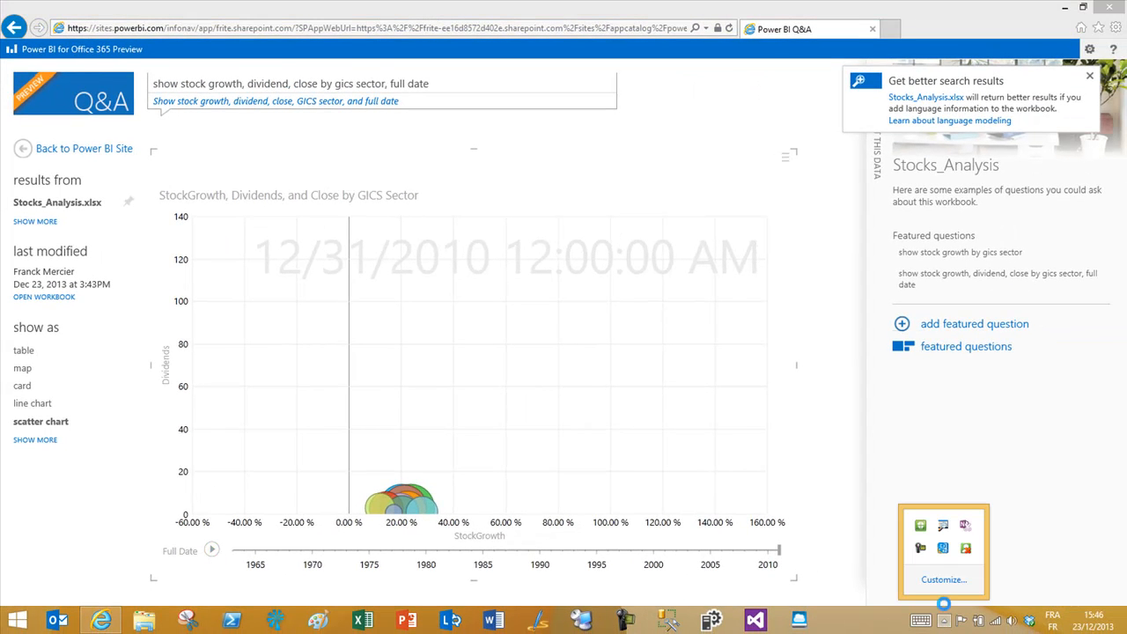
left_click(919, 551)
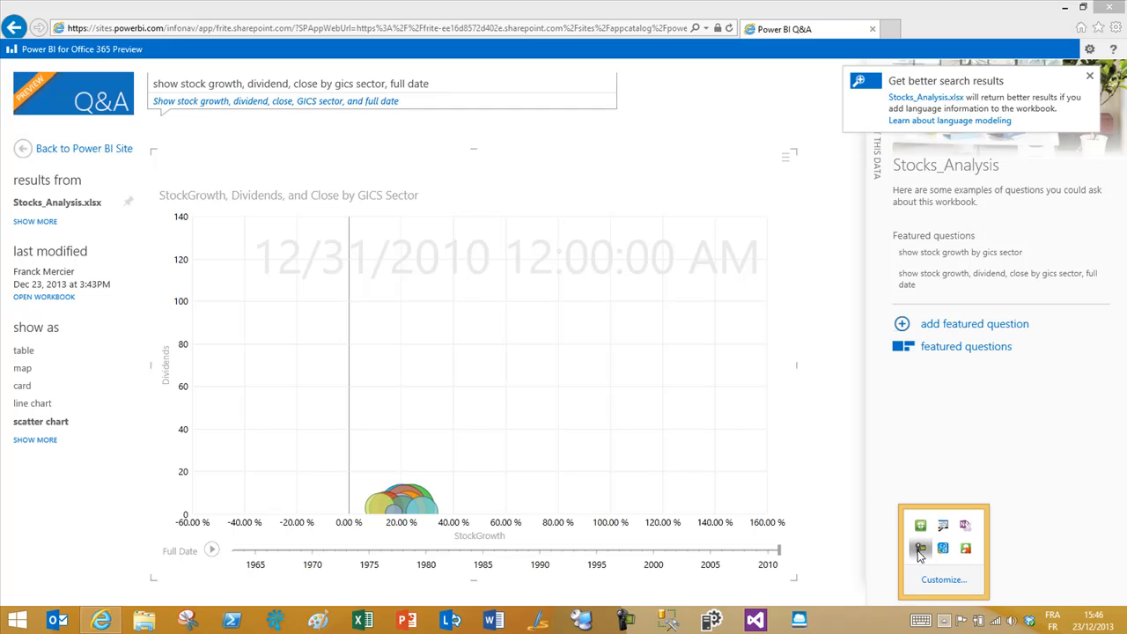